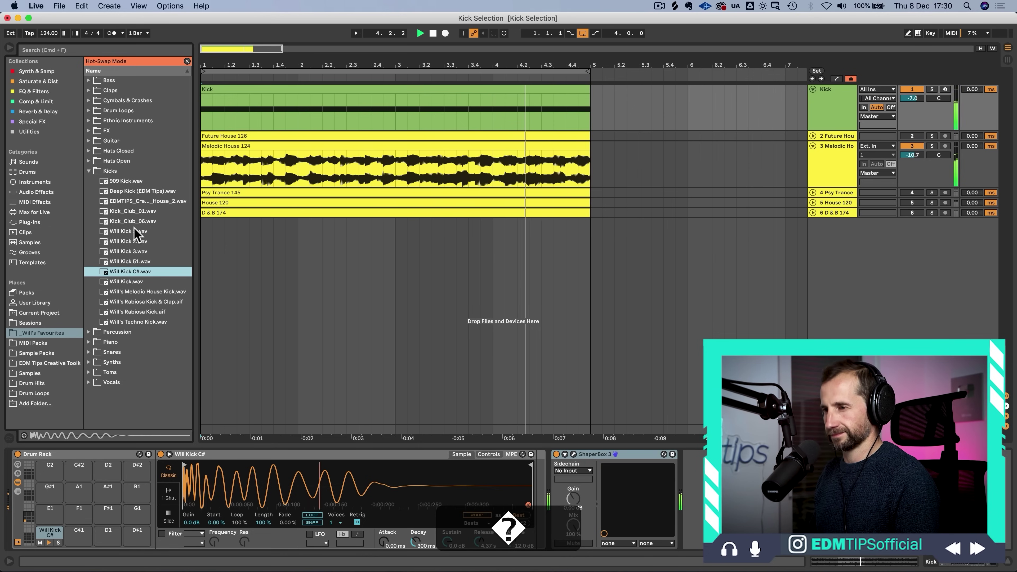
Step: Audition kicks against the melodic house loop by swapping Will Kick.wav, Will's Melodic House Kick.wav and Will Kick 1.wav into the Drum Rack
key("Down")
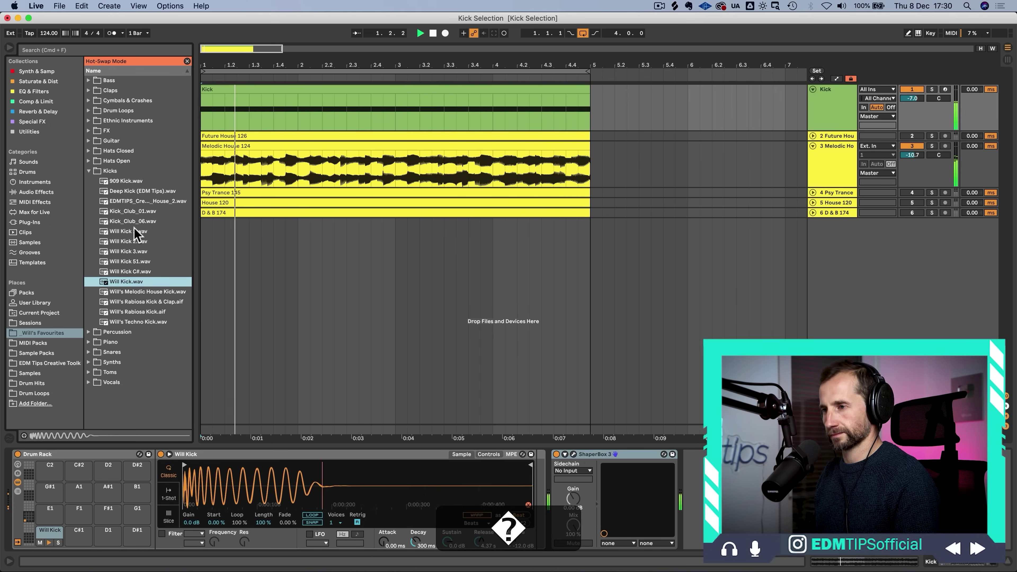
key("Down")
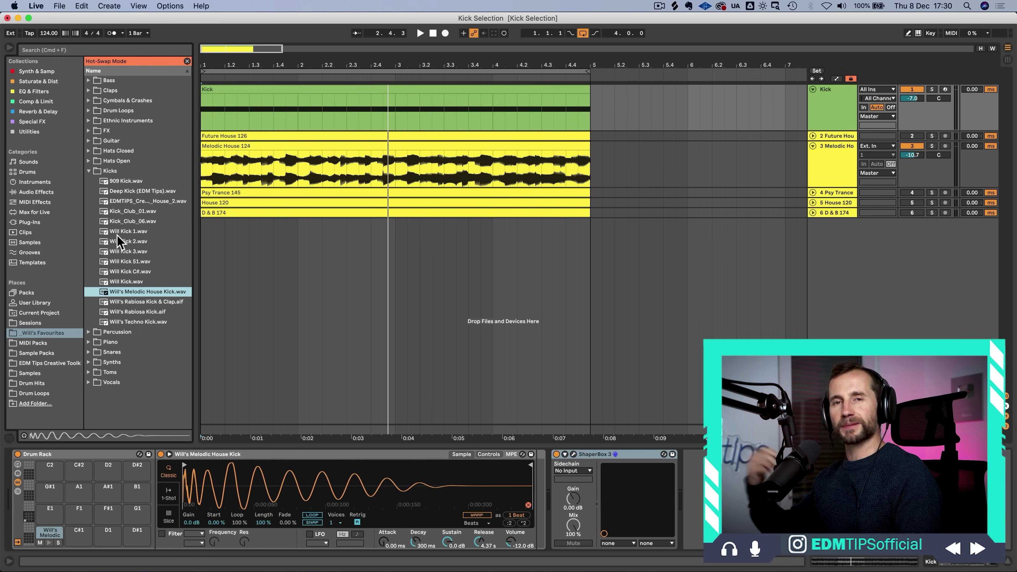
left_click(120, 231)
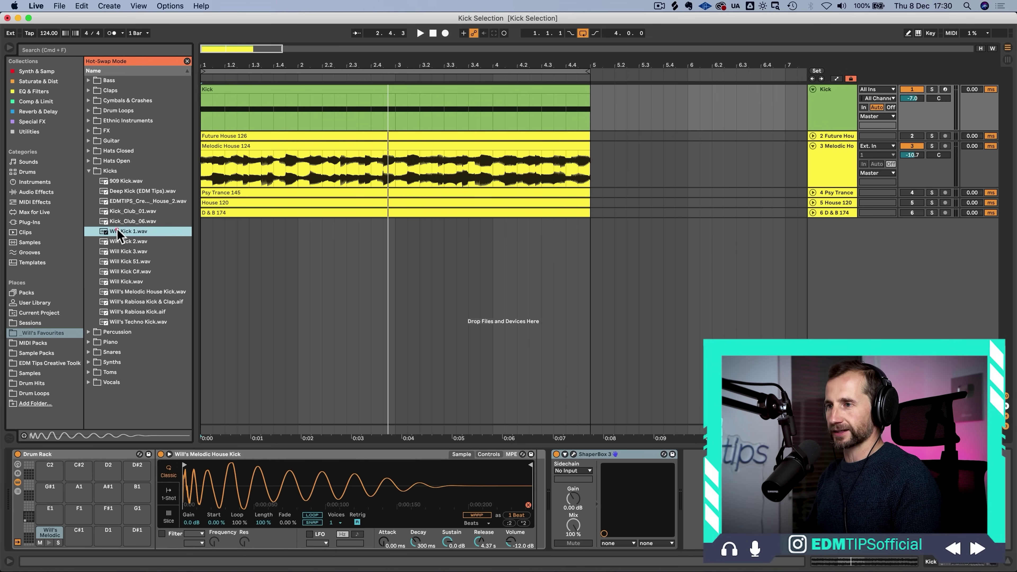
key("space")
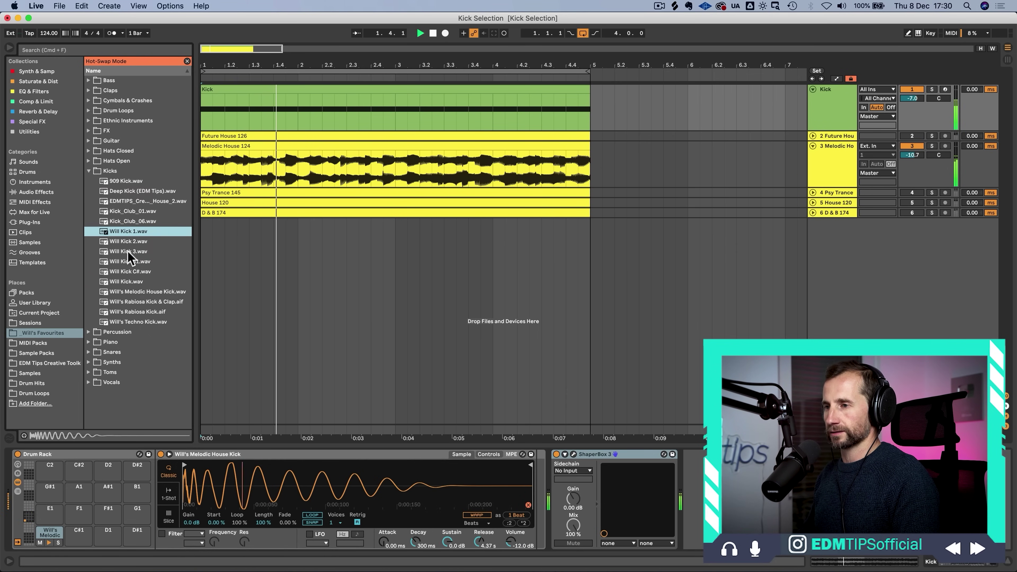
left_click_drag(128, 252, 238, 481)
left_click(129, 232)
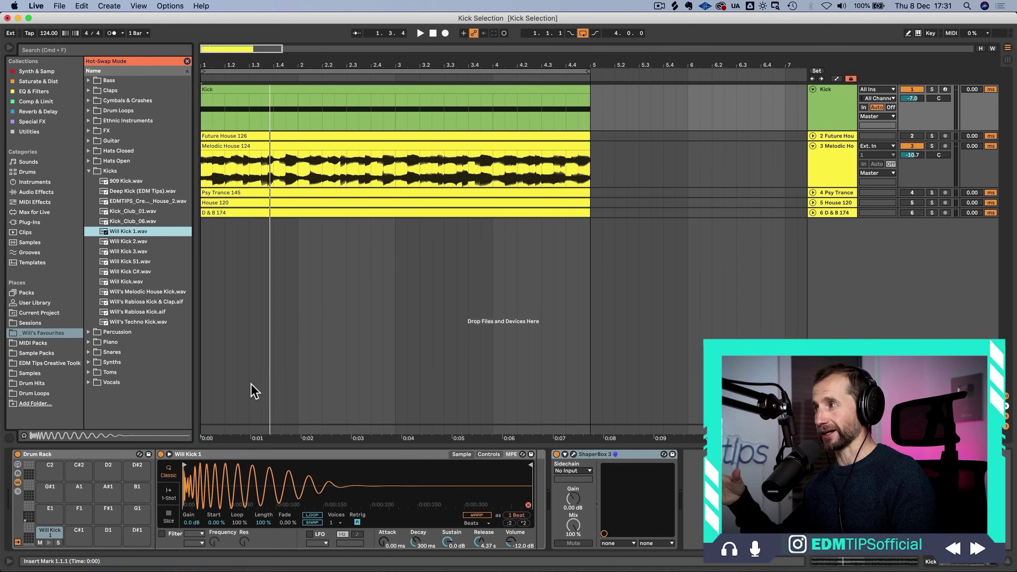
Step: Delete the Drum Rack from the Kick track and load the Splice Bridge plug-in in its place
left_click(833, 117)
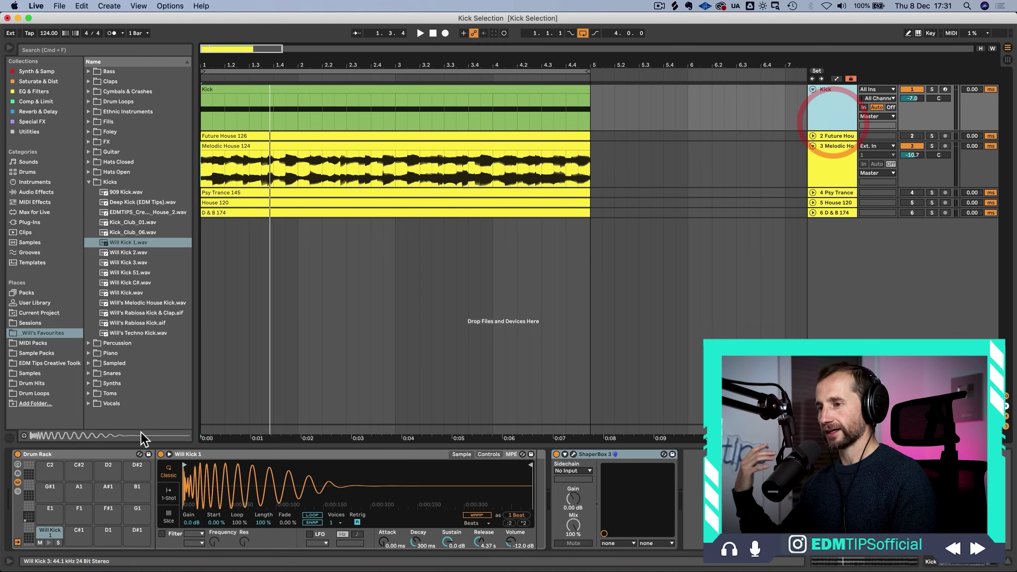
left_click(116, 454)
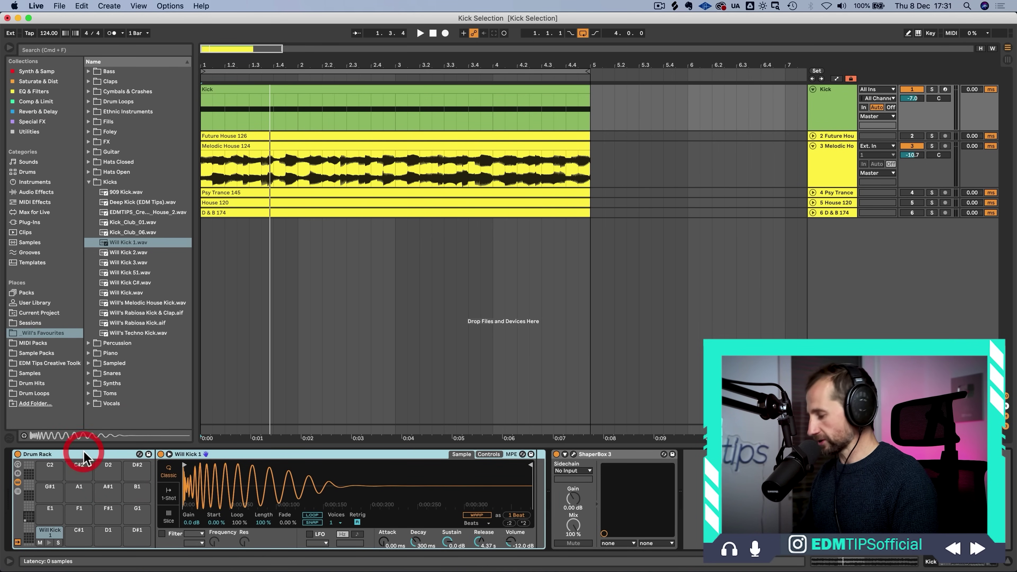
key("BackSpace")
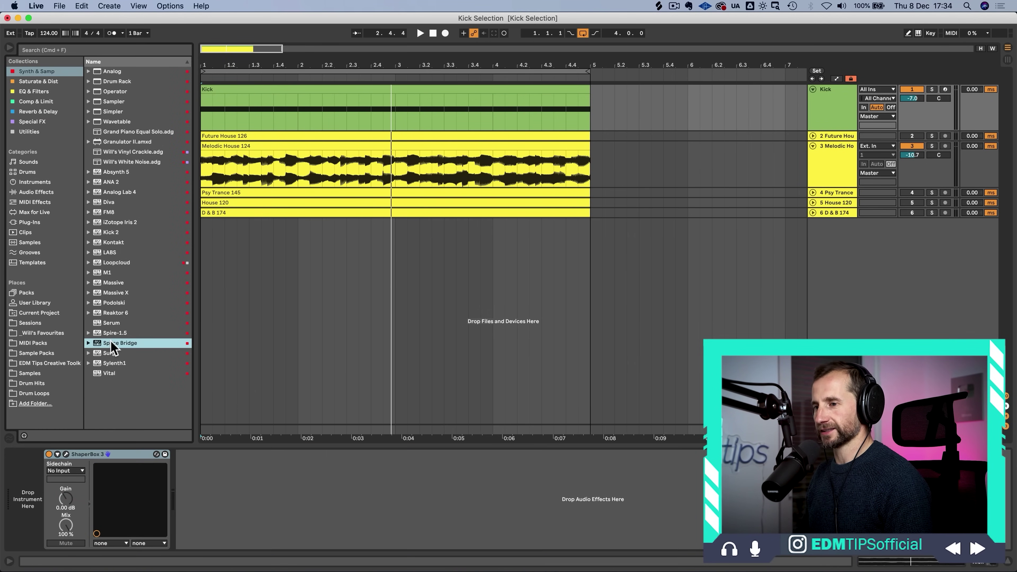
left_click_drag(115, 345, 24, 483)
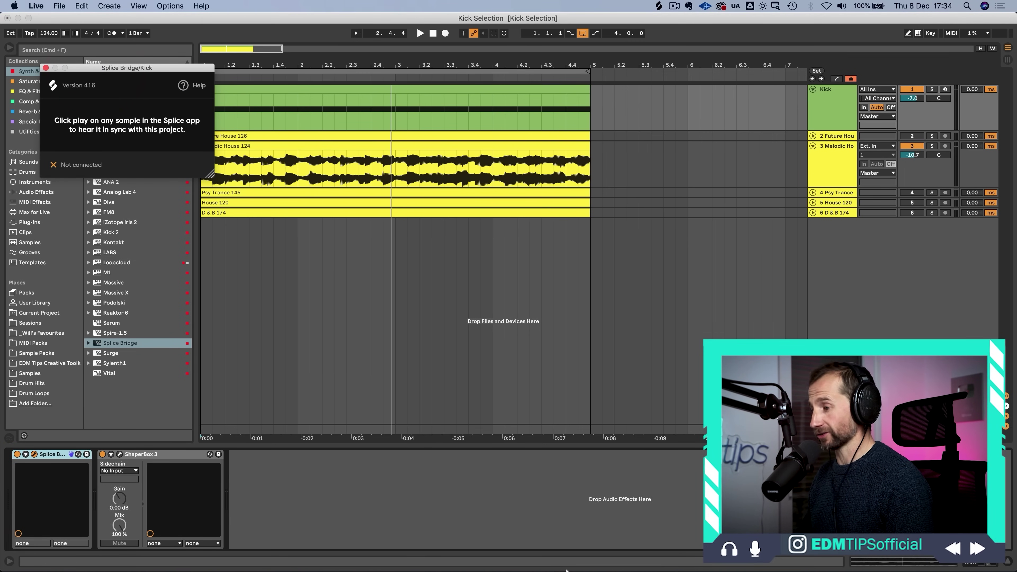
Step: Switch to the Splice app, reposition its window and search the samples for "kick"
mouse_move(566, 569)
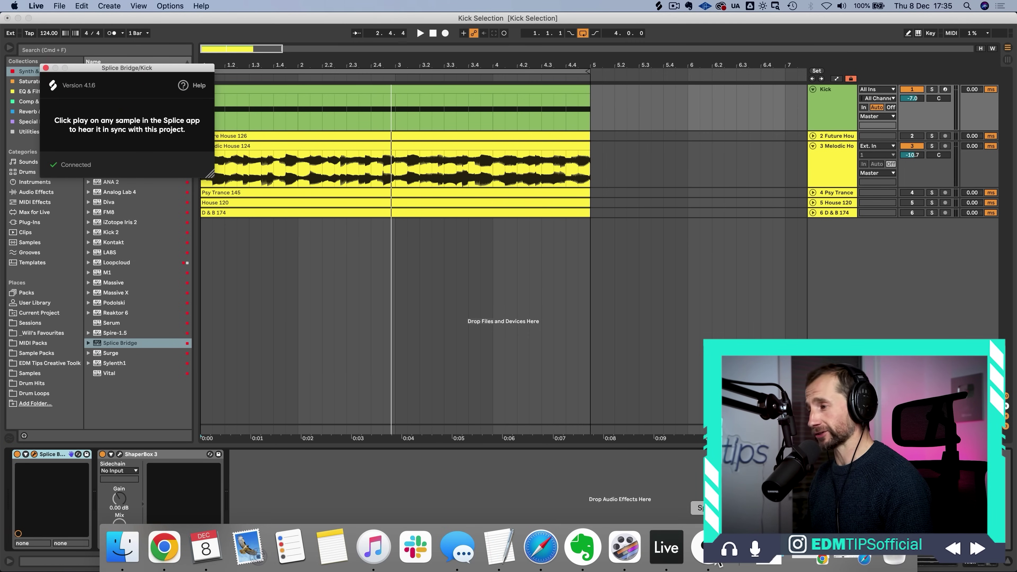
left_click(712, 560)
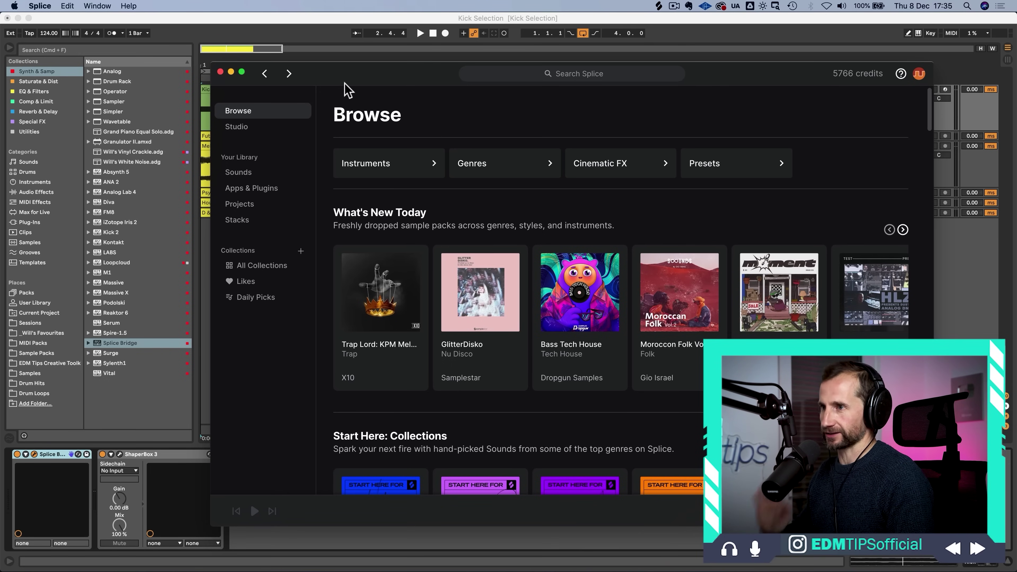
left_click_drag(344, 83, 383, 67)
left_click(608, 64)
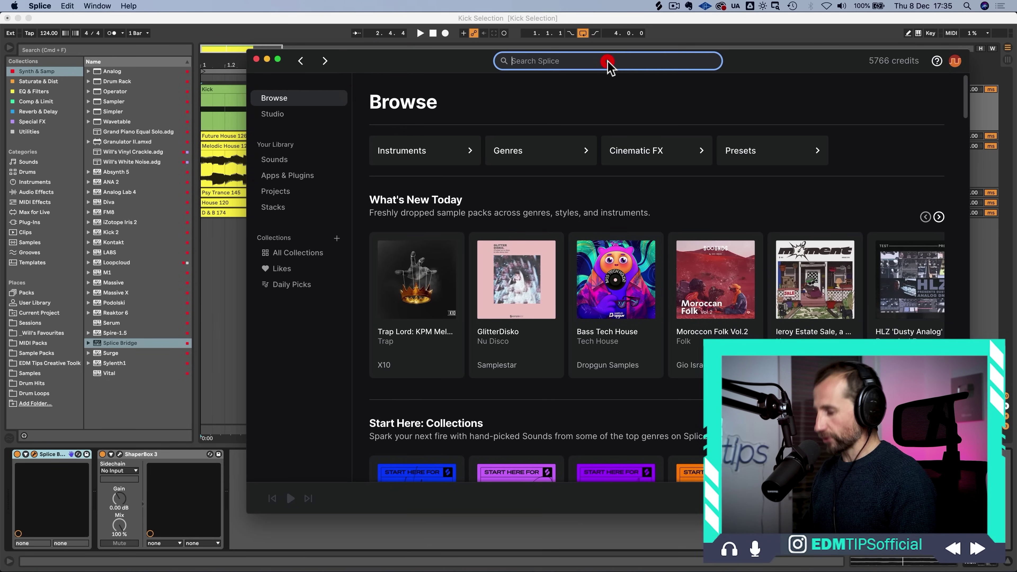
type("kick")
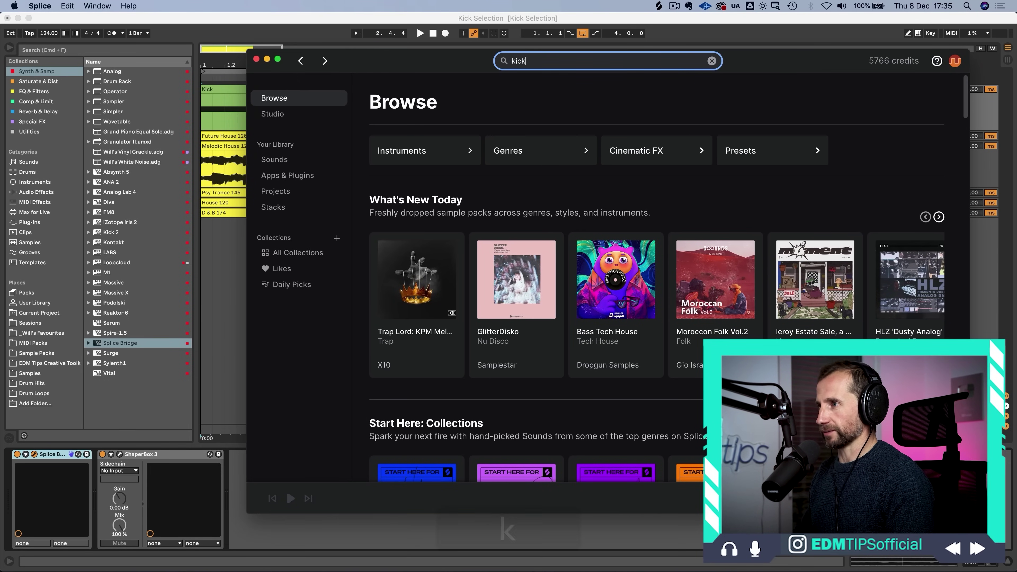
key("Return")
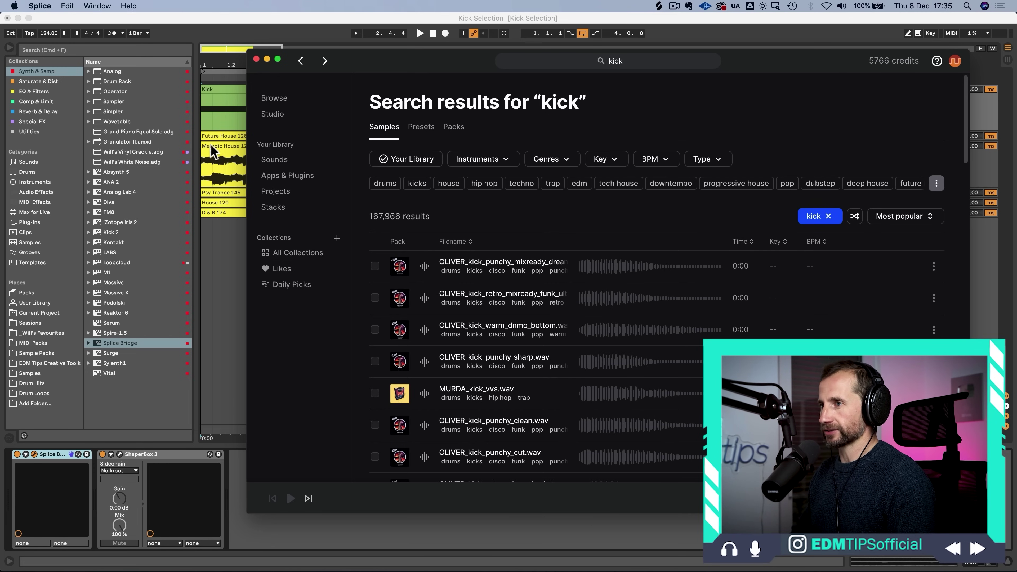
Step: Start project playback in Live, preview the first kick result in Splice, and set one-shots to repeat every 1/4 note
left_click(206, 125)
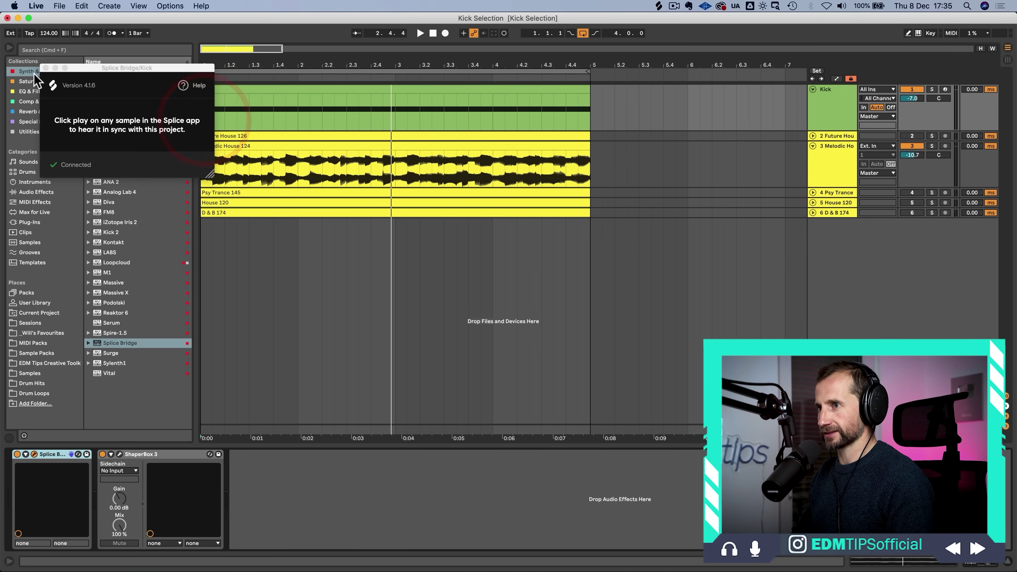
left_click(274, 108)
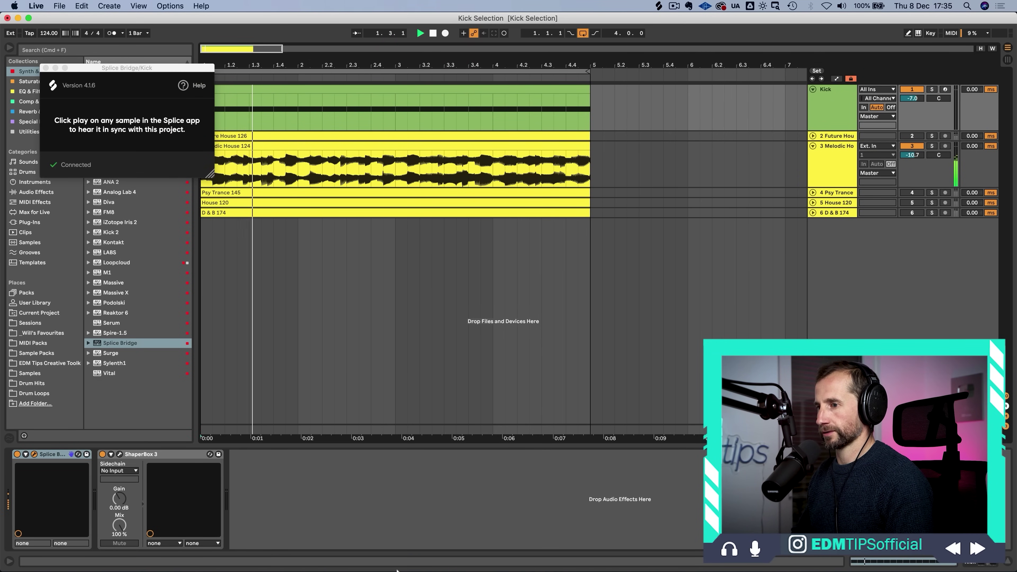
left_click(711, 546)
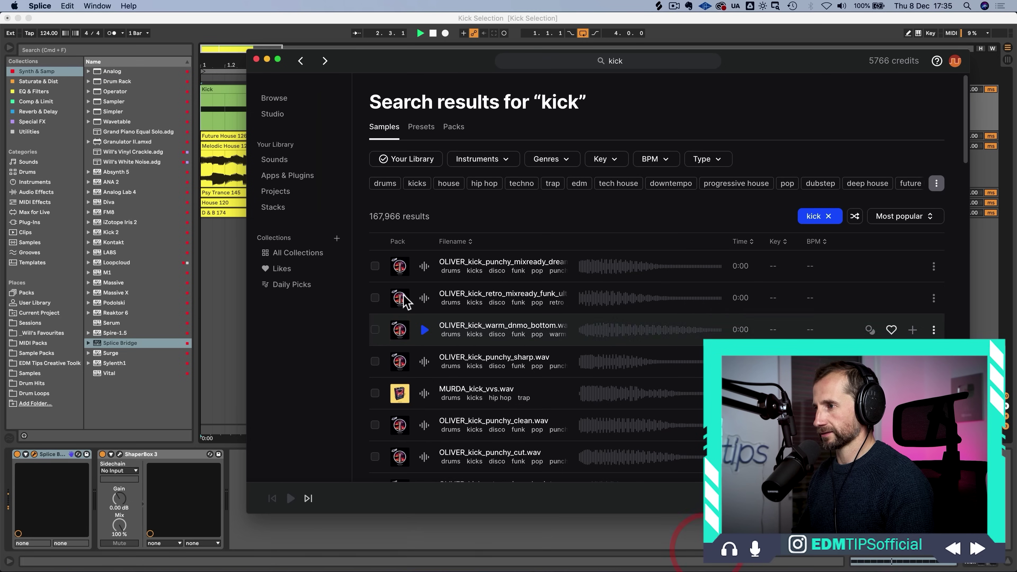
left_click(423, 266)
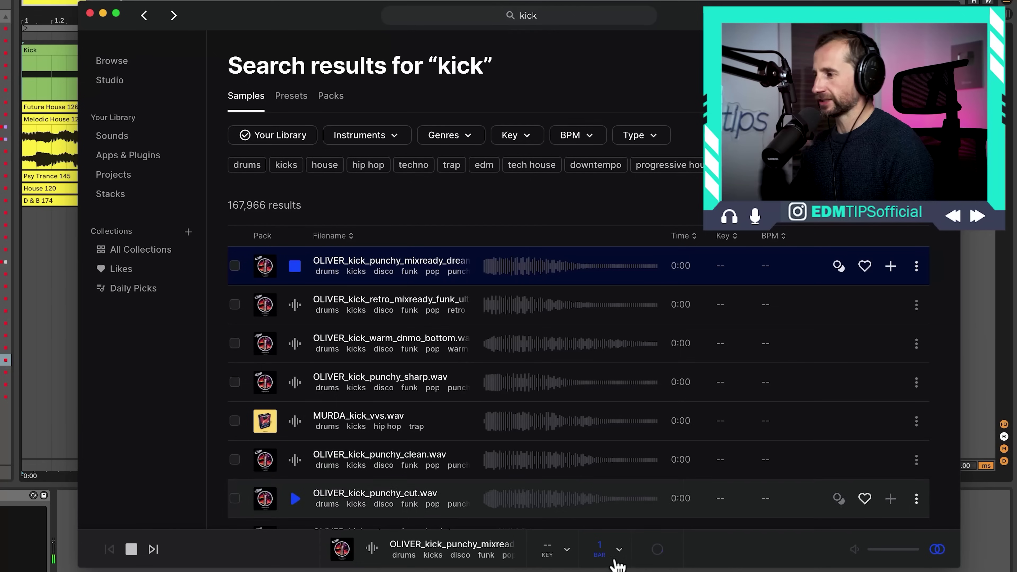
left_click(680, 499)
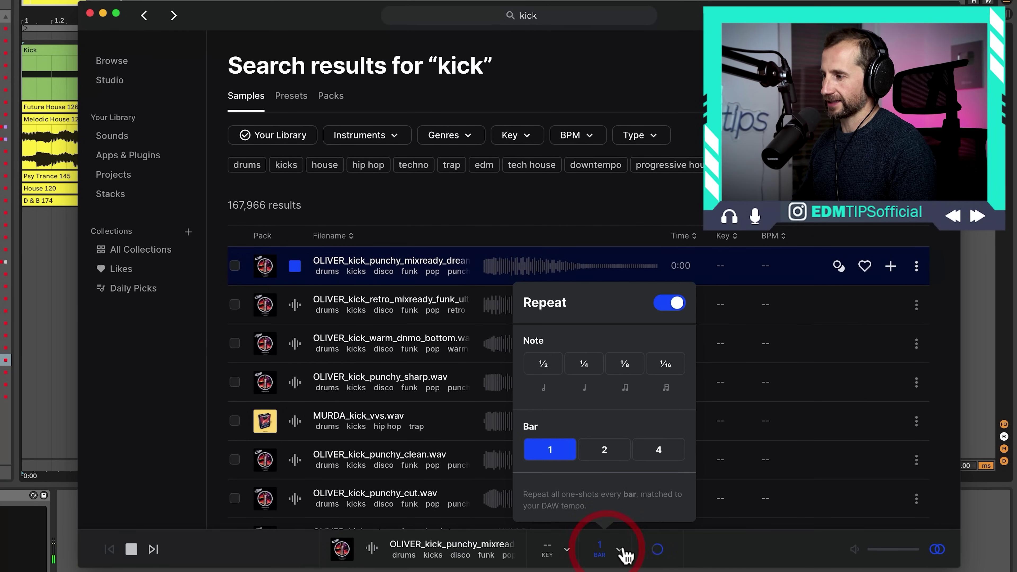
left_click(583, 364)
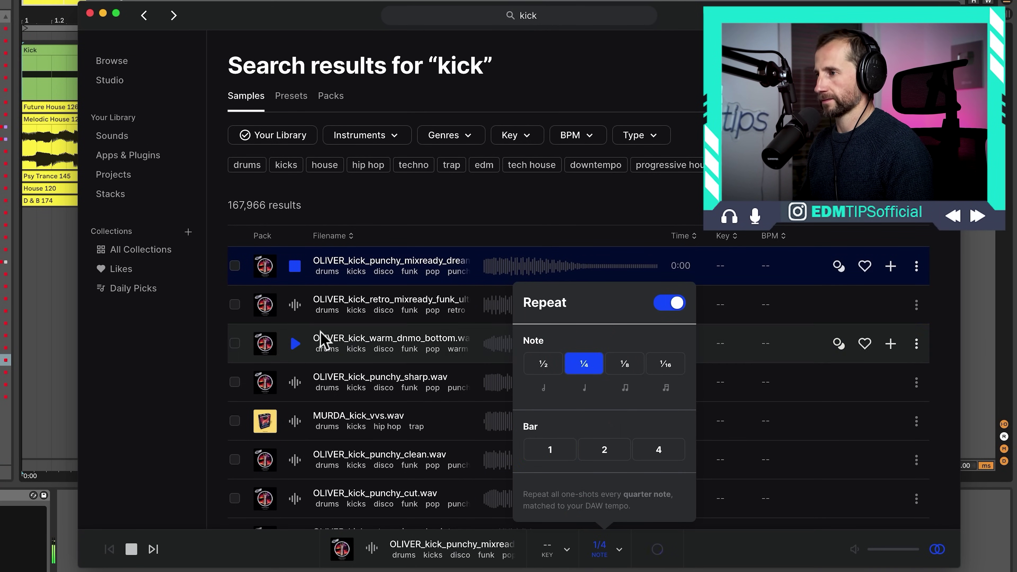
Step: Audition the second to fifth kick results in sync with the project, then return to OLIVER_kick_punchy_sharp.wav
left_click(295, 305)
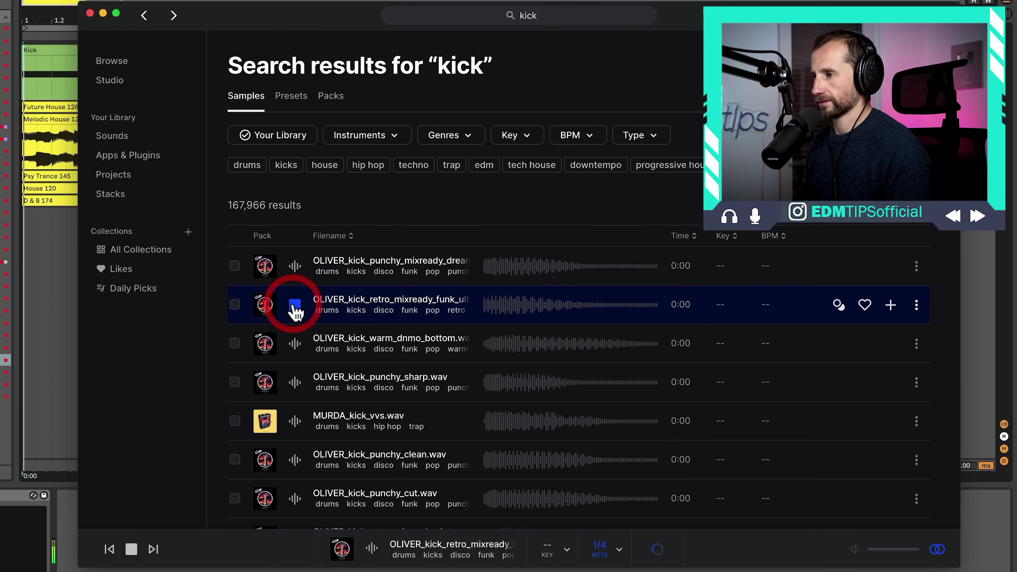
left_click(295, 345)
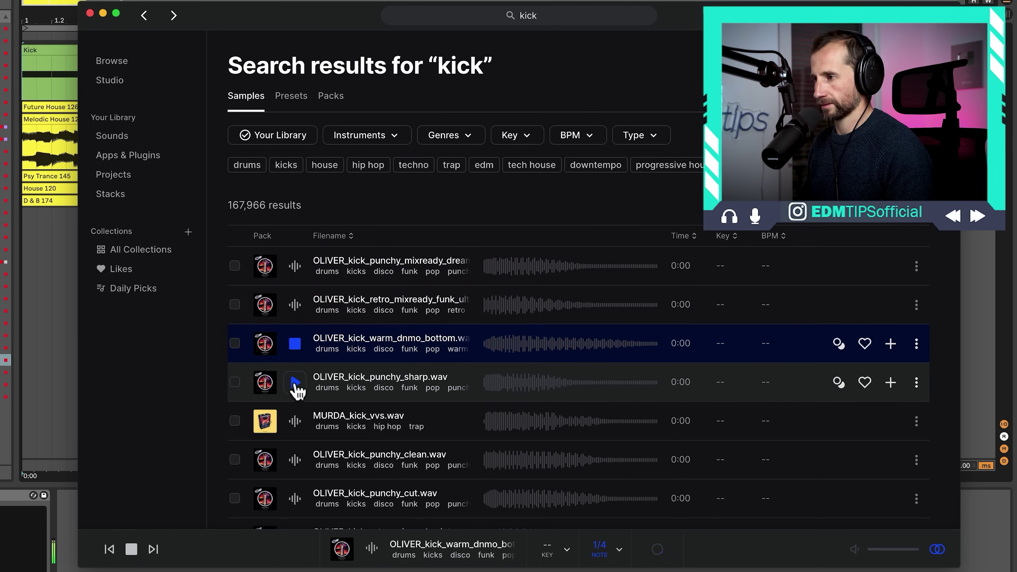
left_click(295, 383)
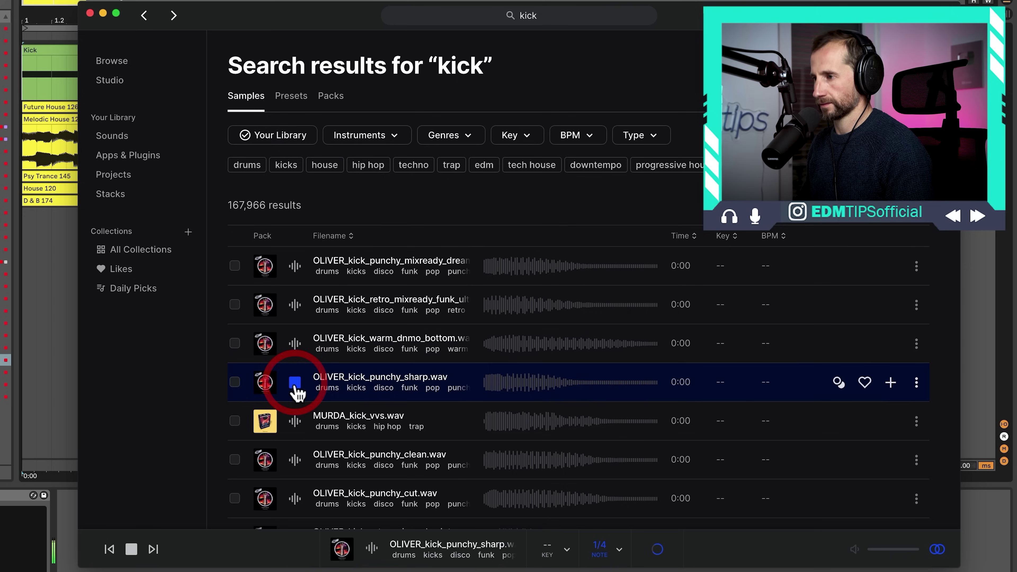
left_click(295, 420)
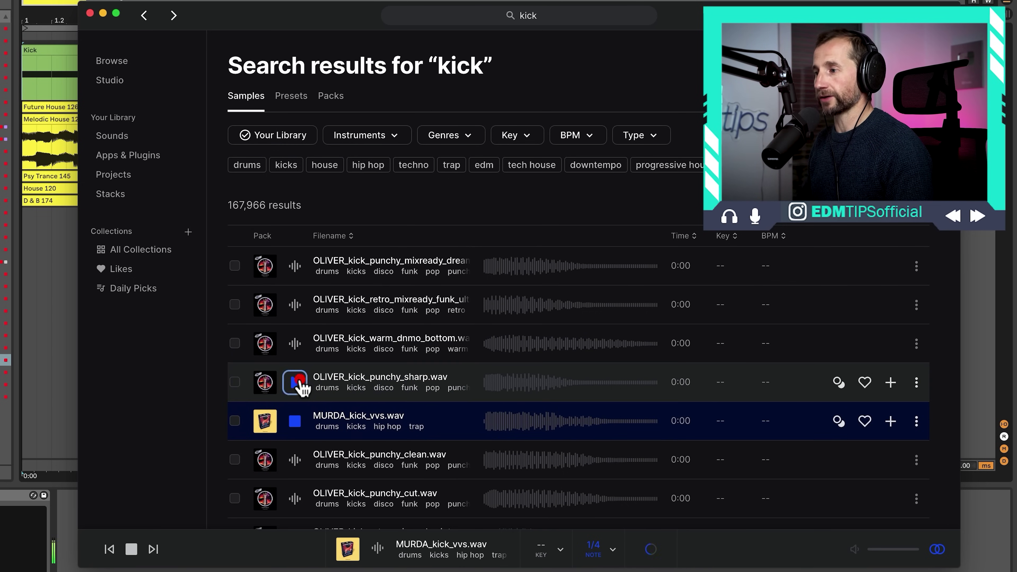
left_click(297, 382)
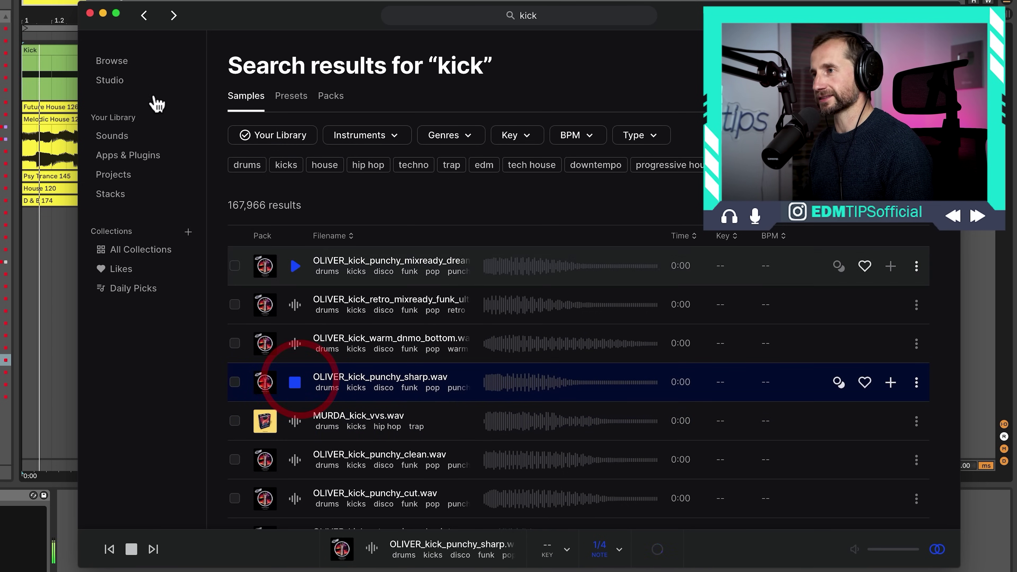
Step: Close the Splice window and set the Kick track's delay to -12 ms in Live
left_click(90, 14)
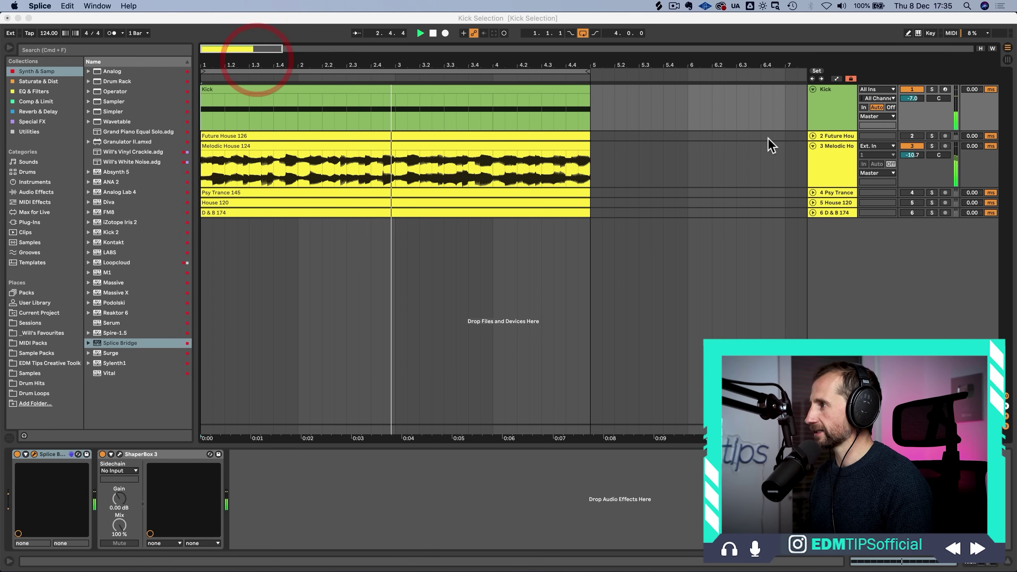
left_click(981, 99)
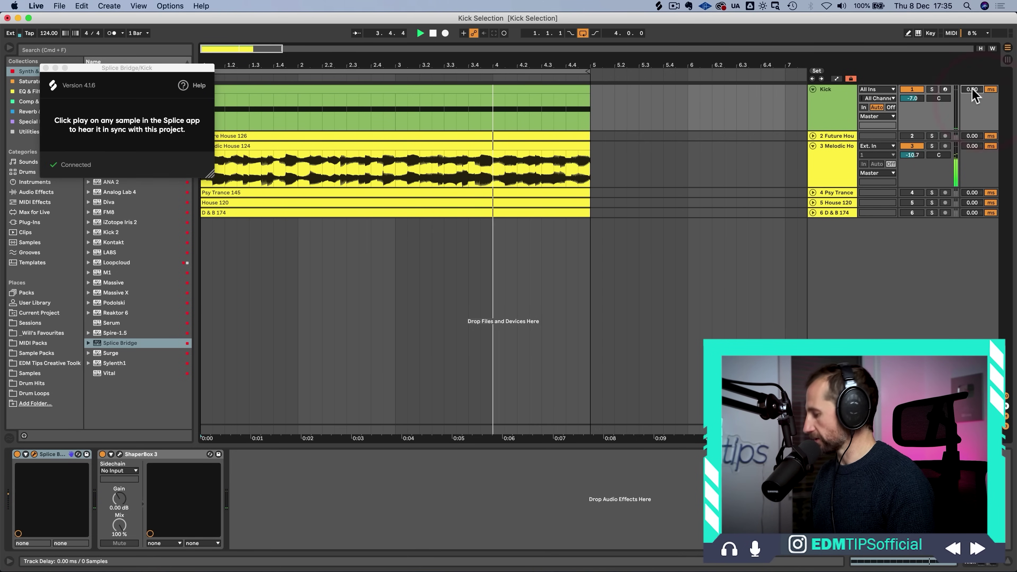
type("-12")
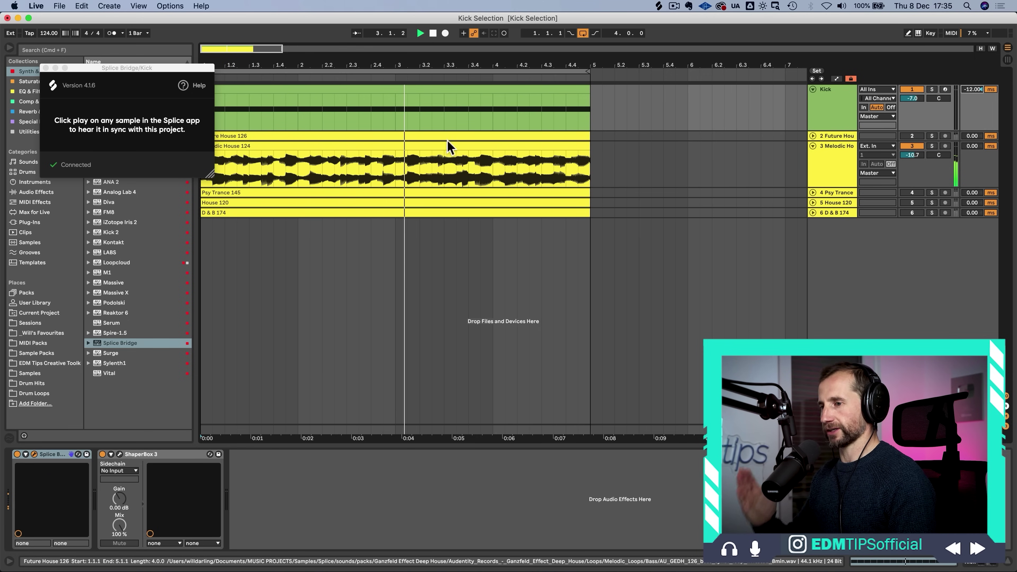
left_click(34, 454)
left_click(33, 454)
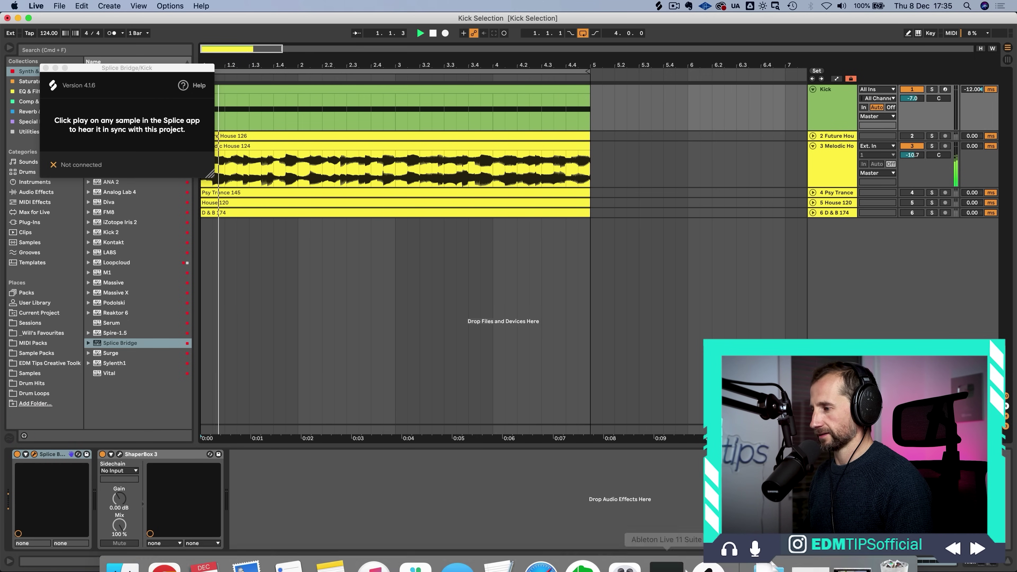
Step: Return to Splice and audition OLIVER_kick_punchy_sharp.wav, the retro mixready vintage kick and the retro enhanced linn kick with the delay applied
left_click(708, 564)
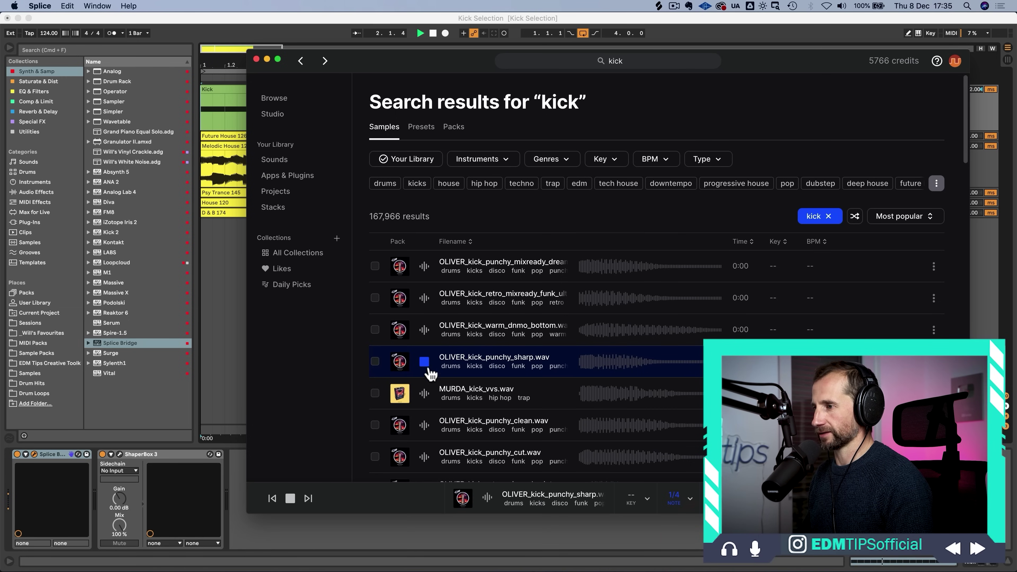
left_click(424, 362)
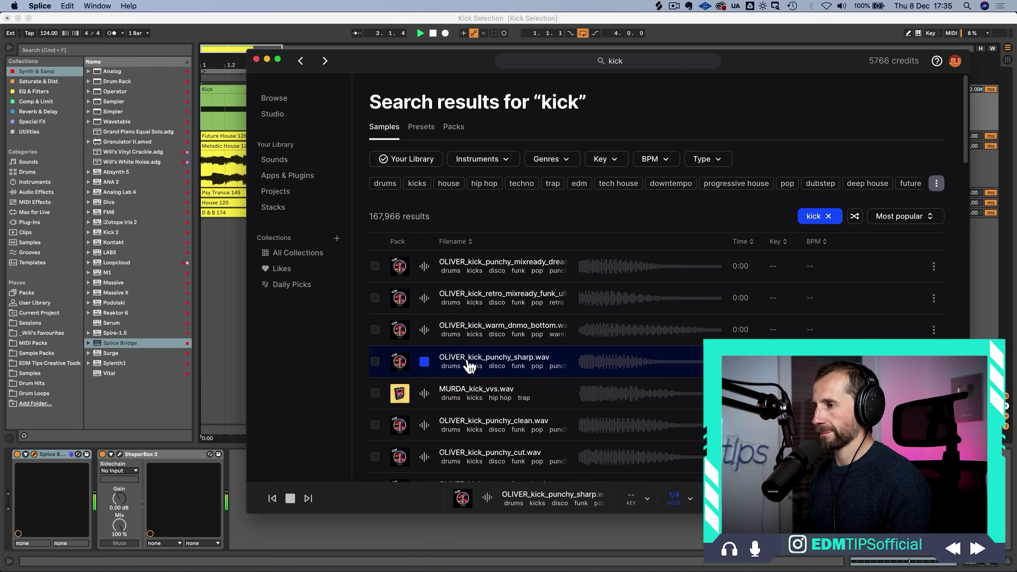
scroll(466, 364, "down", 3)
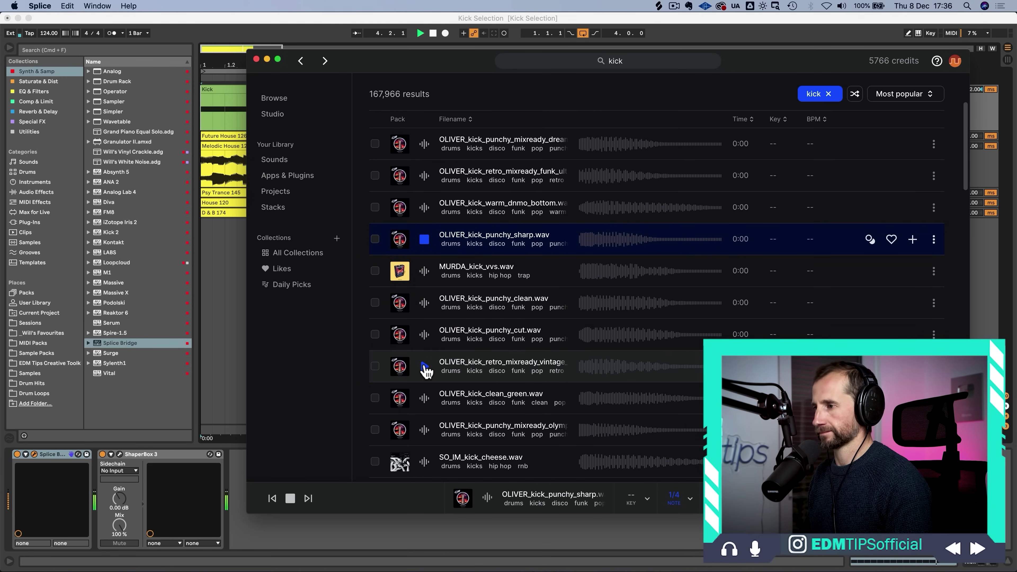
left_click(424, 365)
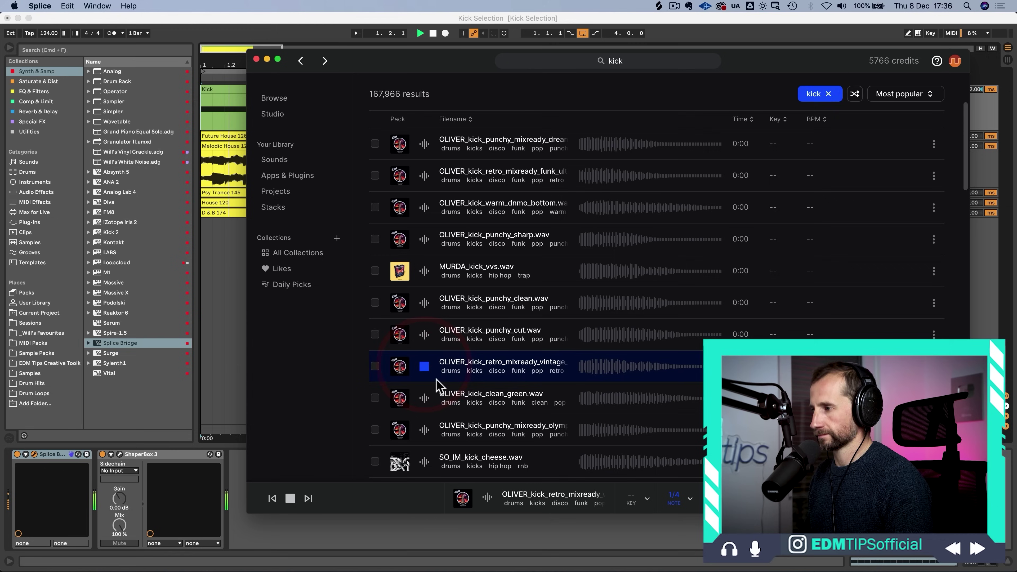
scroll(438, 385, "down", 7)
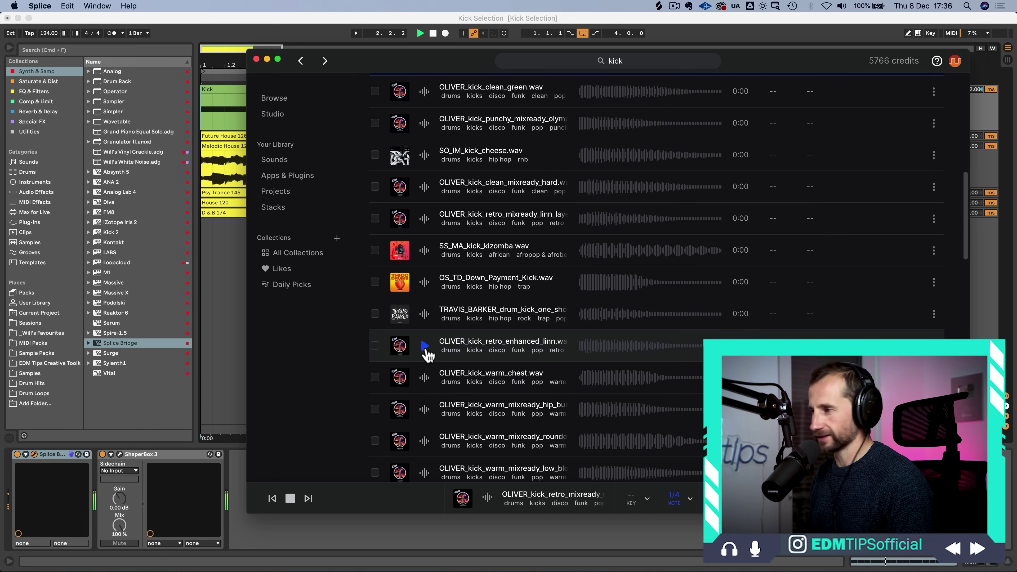
left_click(425, 346)
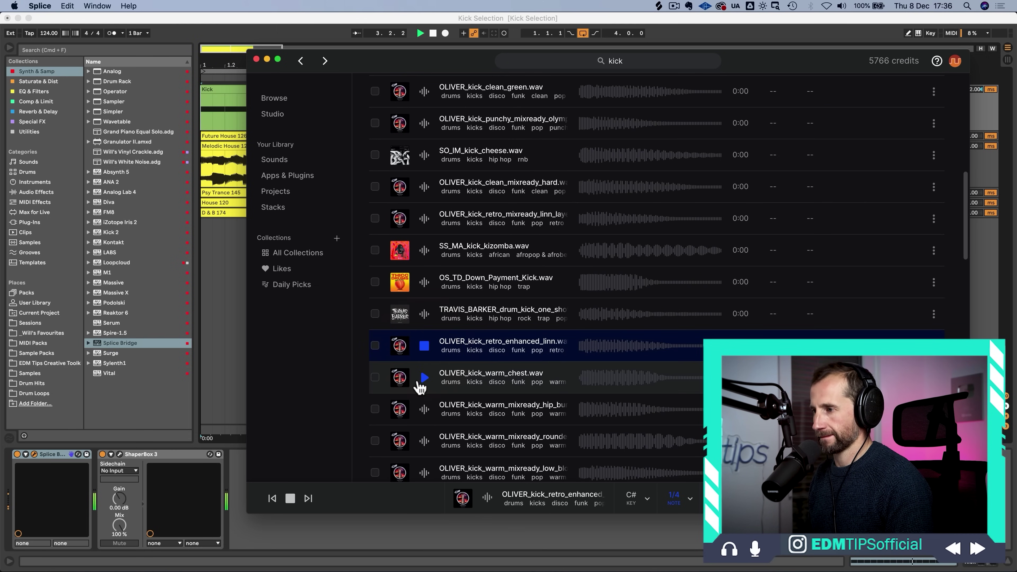
Step: Audition OLIVER_kick_warm_chest.wav and the warm mixready low kick in Splice, stop the preview, return to Live and stop project playback
left_click(423, 379)
scroll(427, 383, "down", 3)
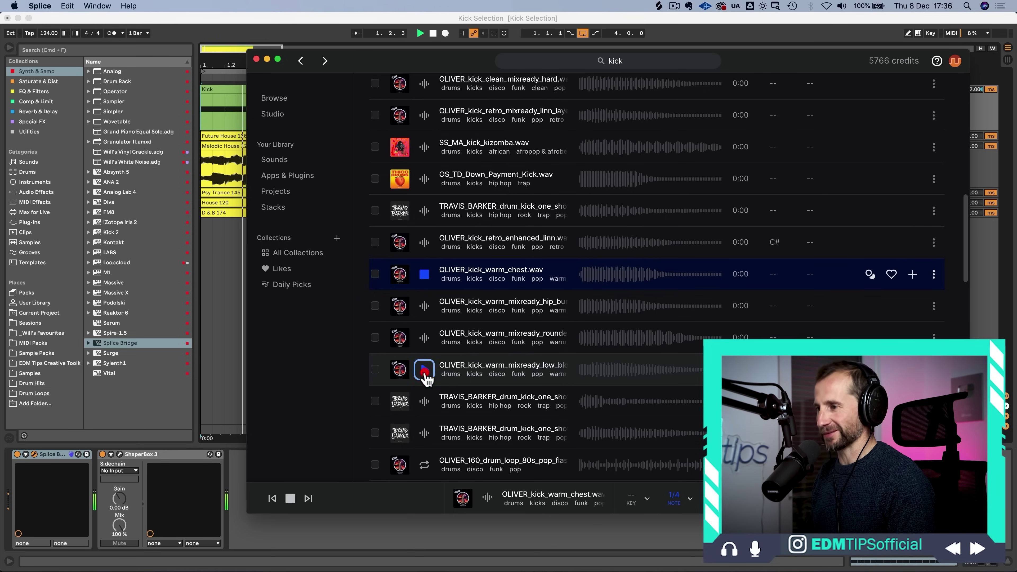
left_click(424, 369)
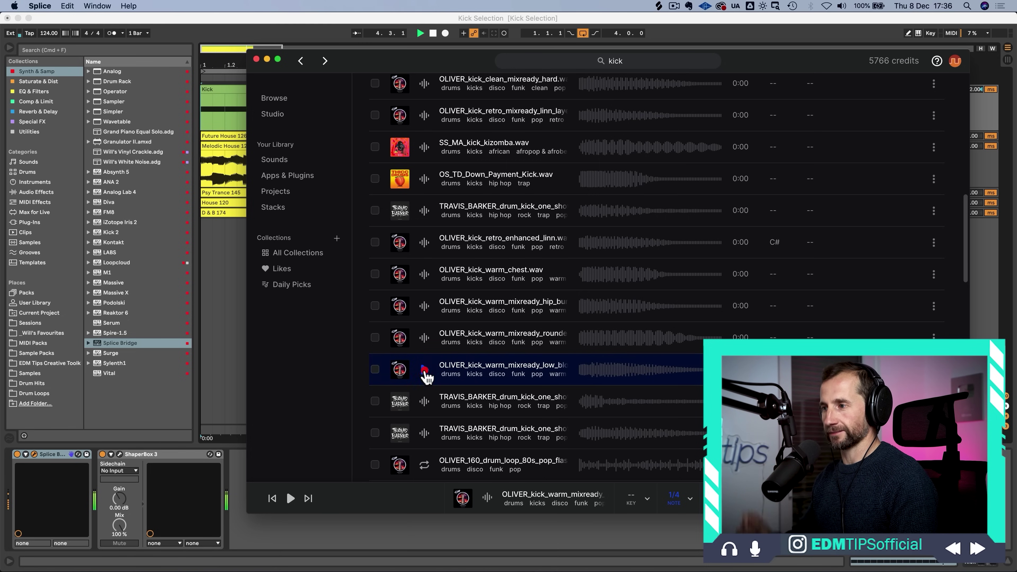
left_click(210, 282)
key("space")
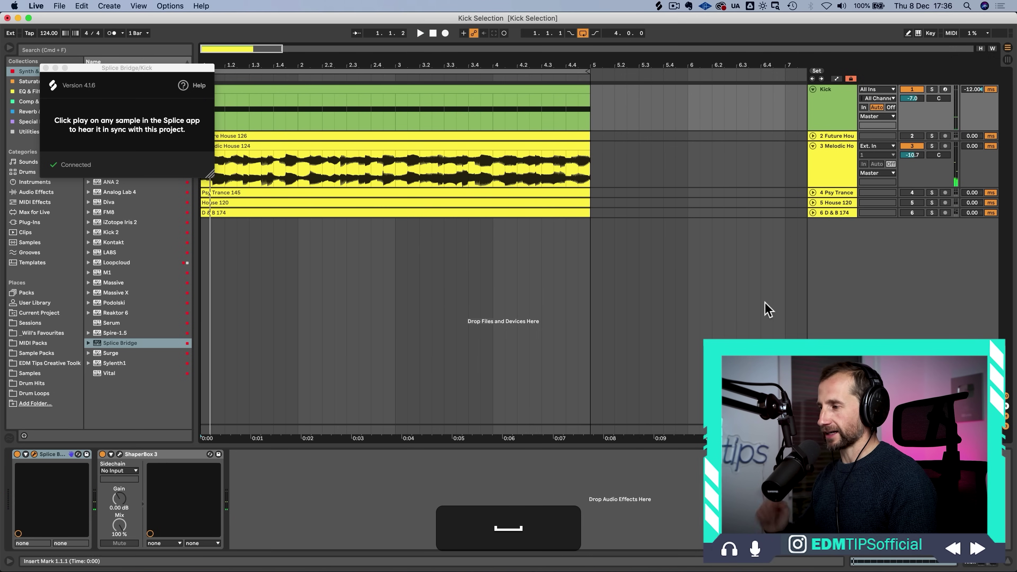
Step: Reset the Kick track's delay to 0 ms and switch the Will Kick 3 Simpler to Classic mode
mouse_move(672, 568)
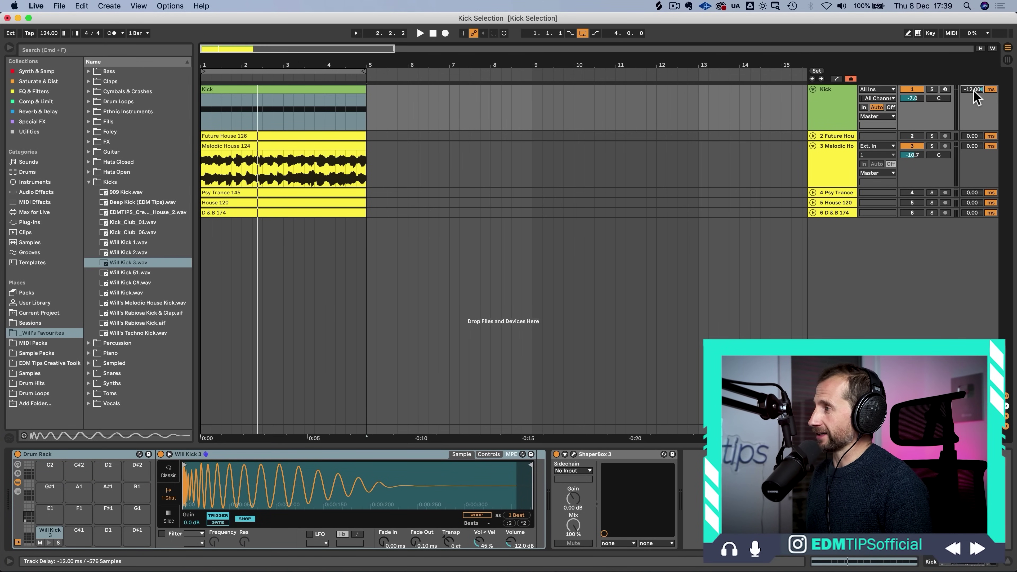
type("0")
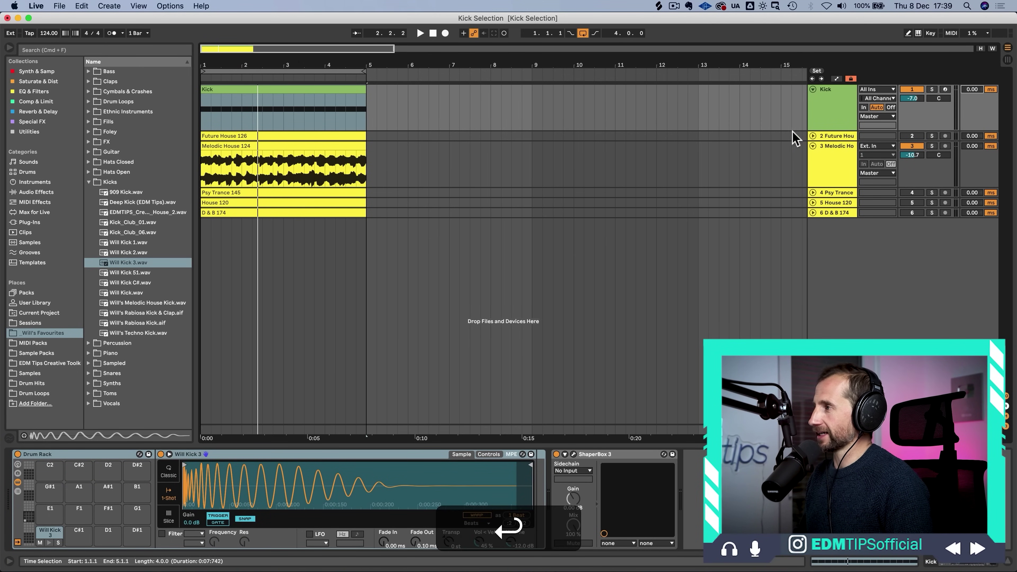
left_click(827, 126)
left_click(109, 450)
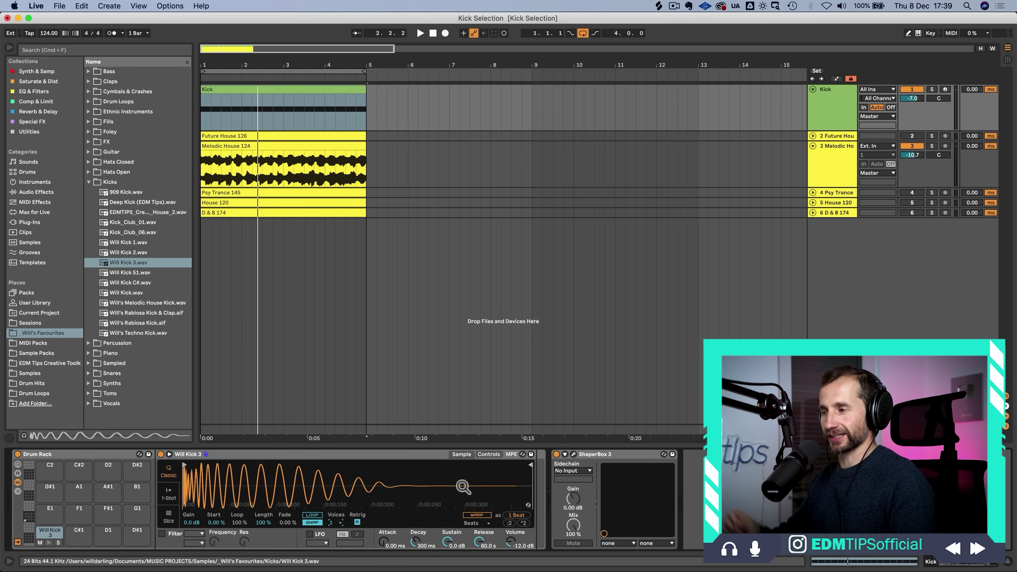
Step: Show Will Kick 3's detailed controls, raise its transposition to +7 st and up to +46 st while listening, and set the detune to +21 ct
left_click(494, 455)
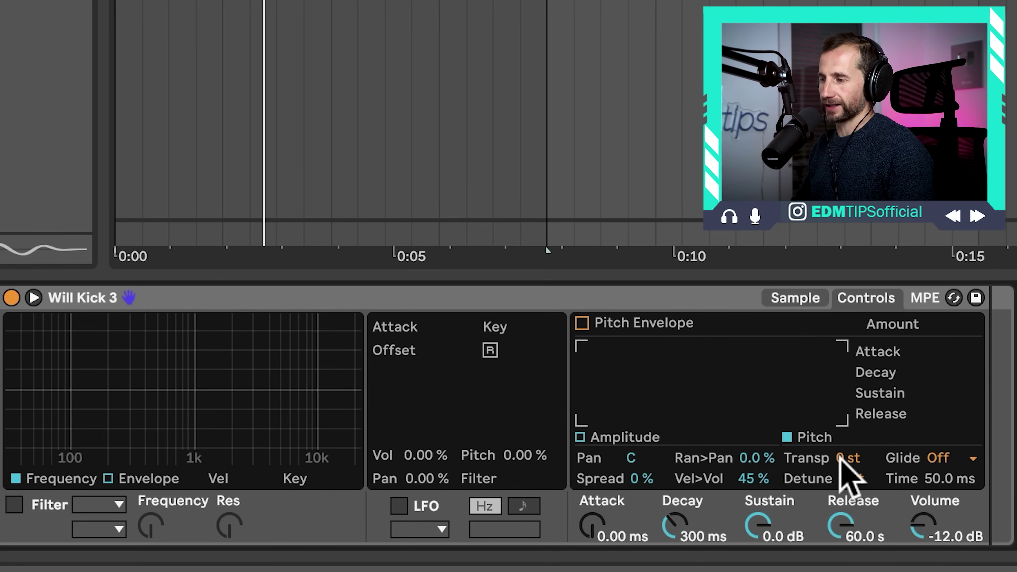
left_click_drag(849, 458, 848, 405)
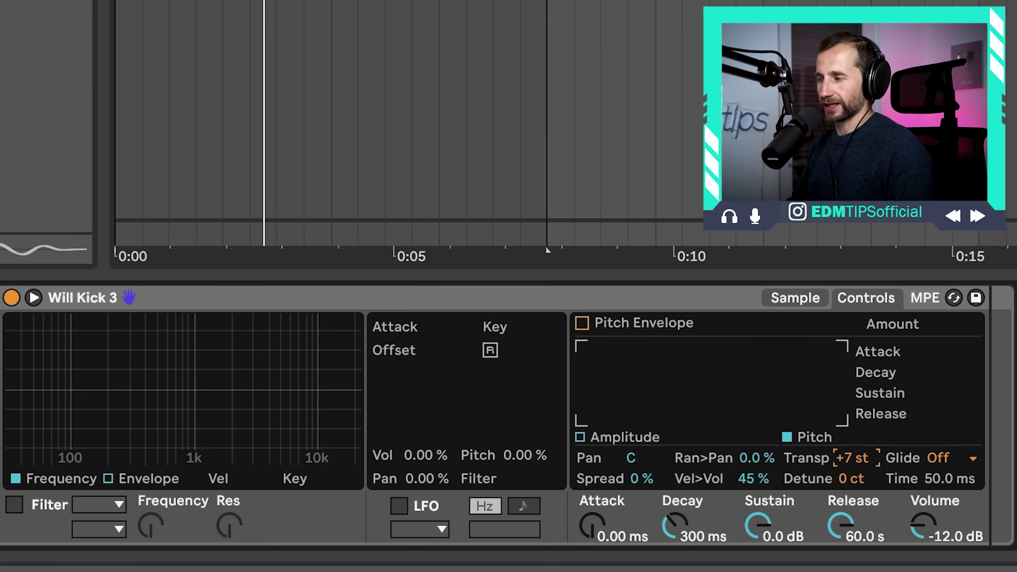
key("space")
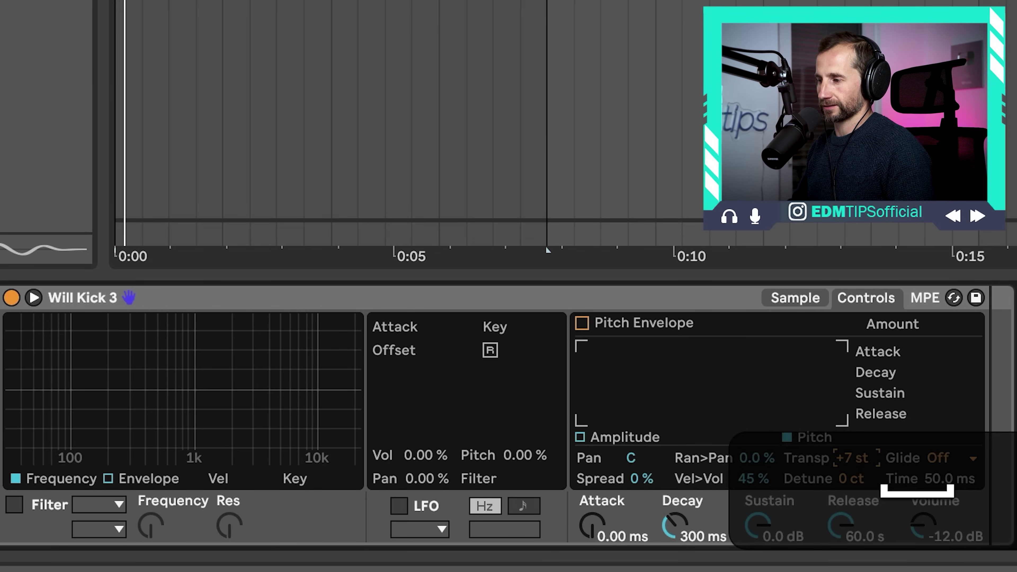
left_click_drag(853, 458, 852, 396)
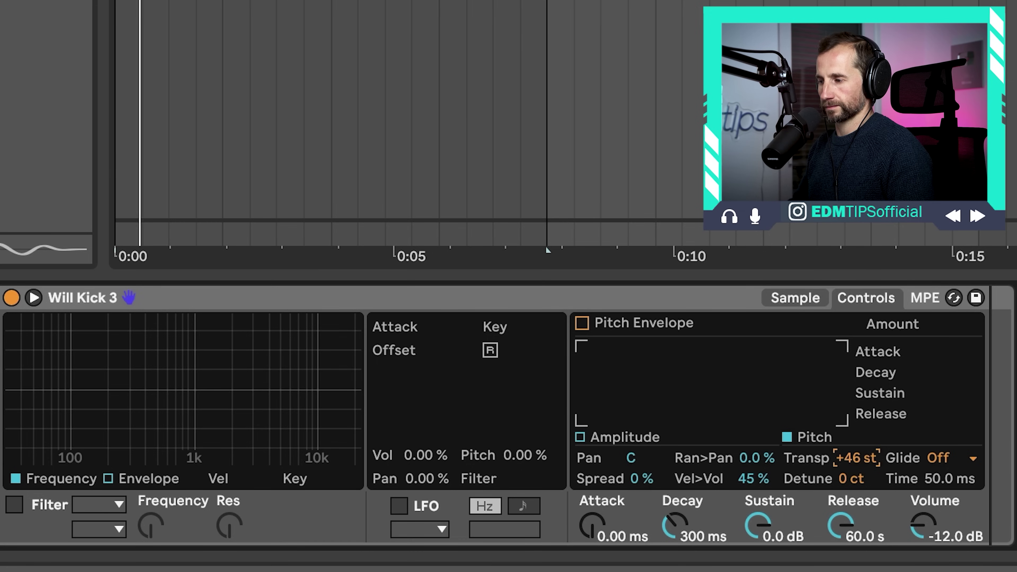
left_click_drag(850, 479, 846, 470)
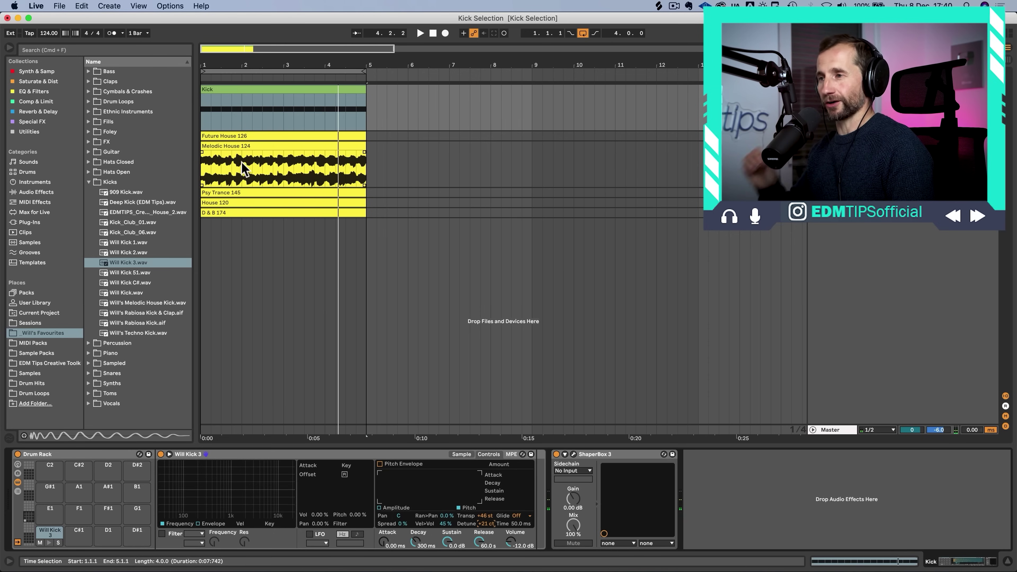
Step: Lower Will Kick 3's transposition in octave steps down to -2 st
left_click(238, 145)
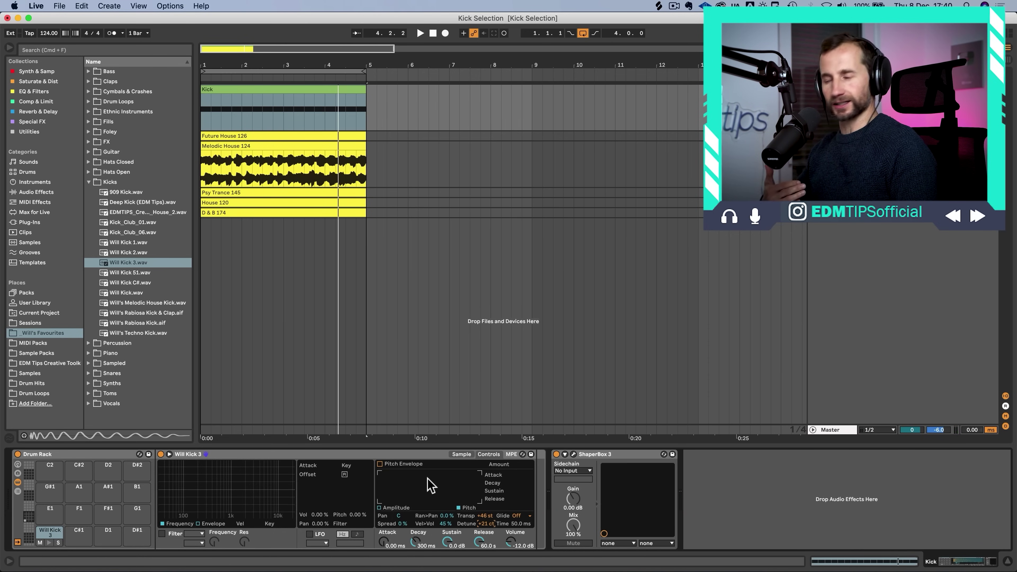
left_click(417, 455)
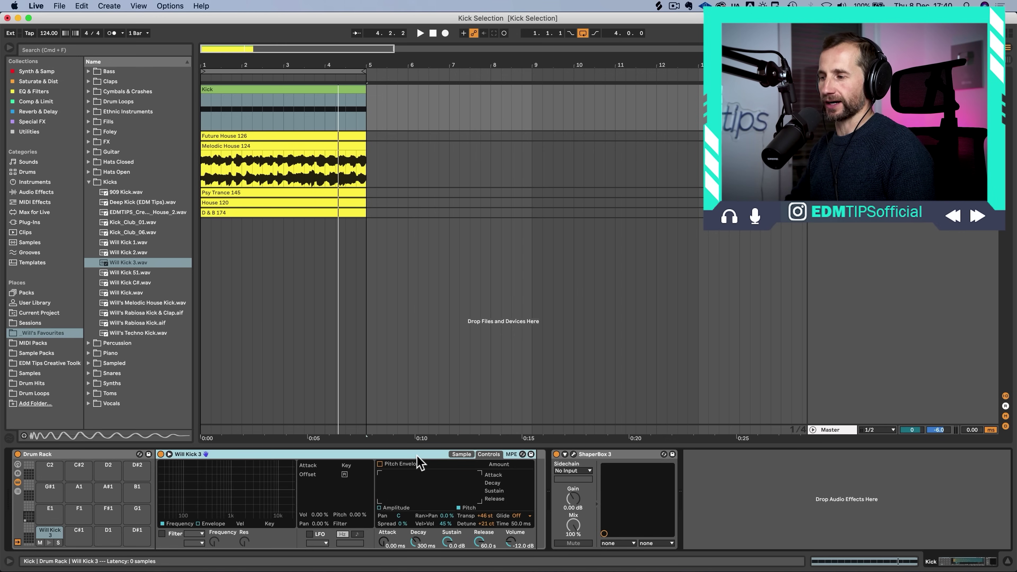
key("space")
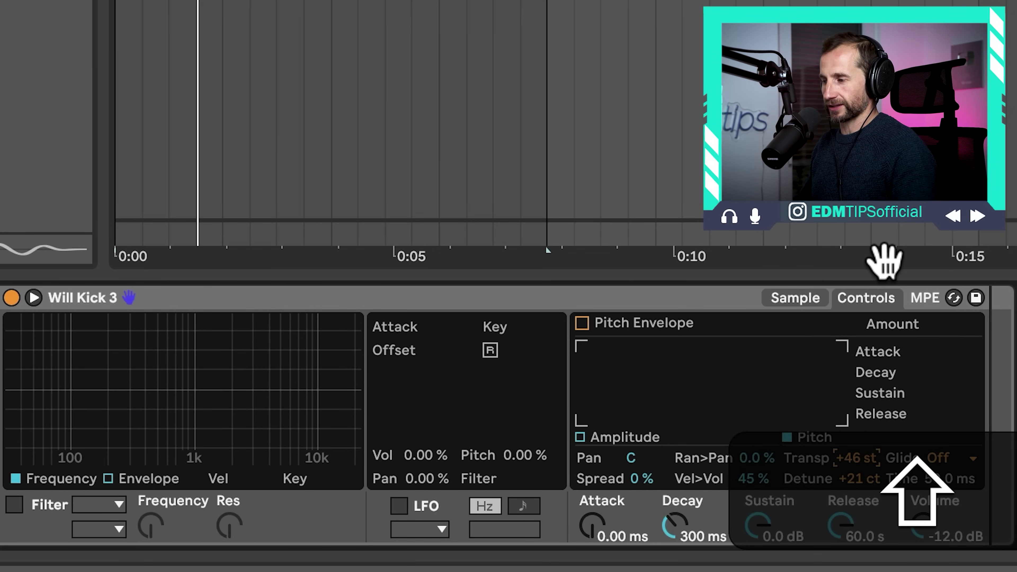
key("shift+Down")
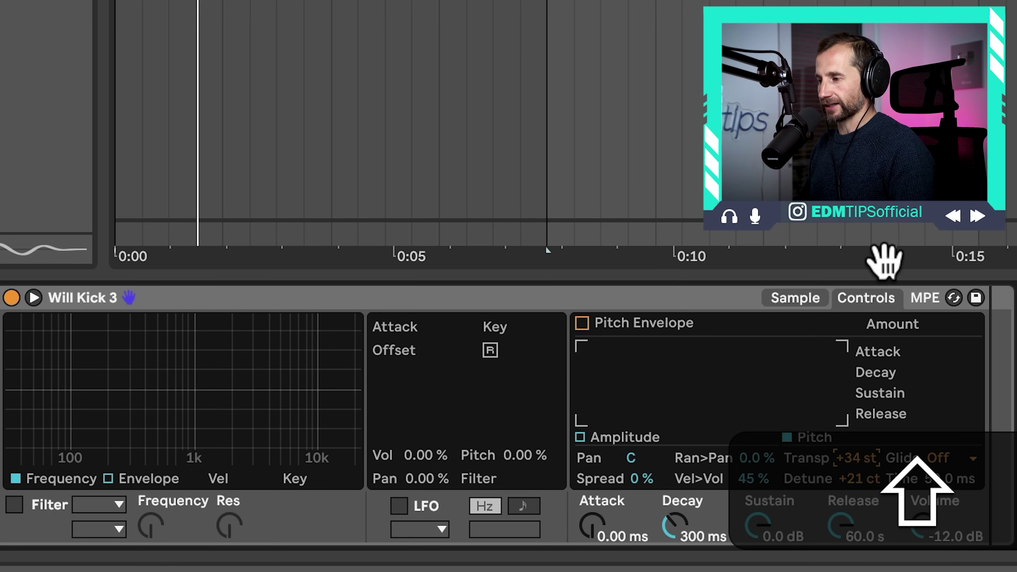
key("shift+Down")
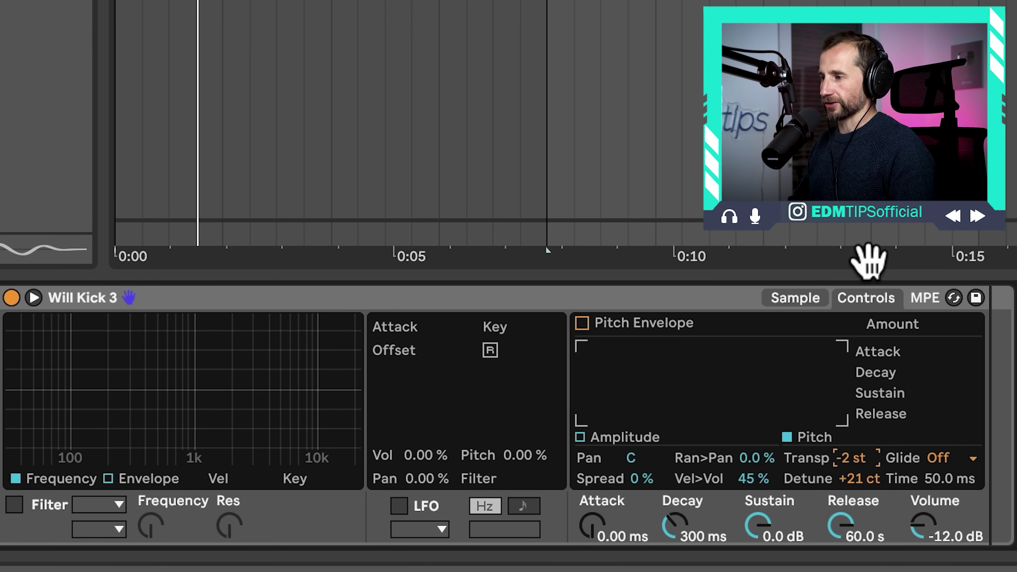
left_click(653, 299)
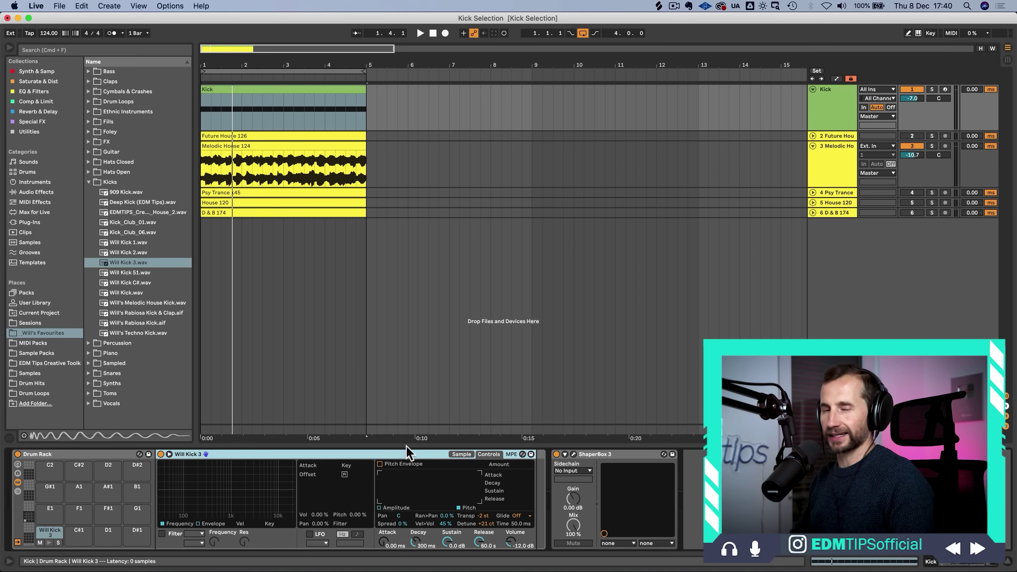
Step: Play the loop, try Will Kick 3 at 0 st transposition for comparison, and undo the reset
key("space")
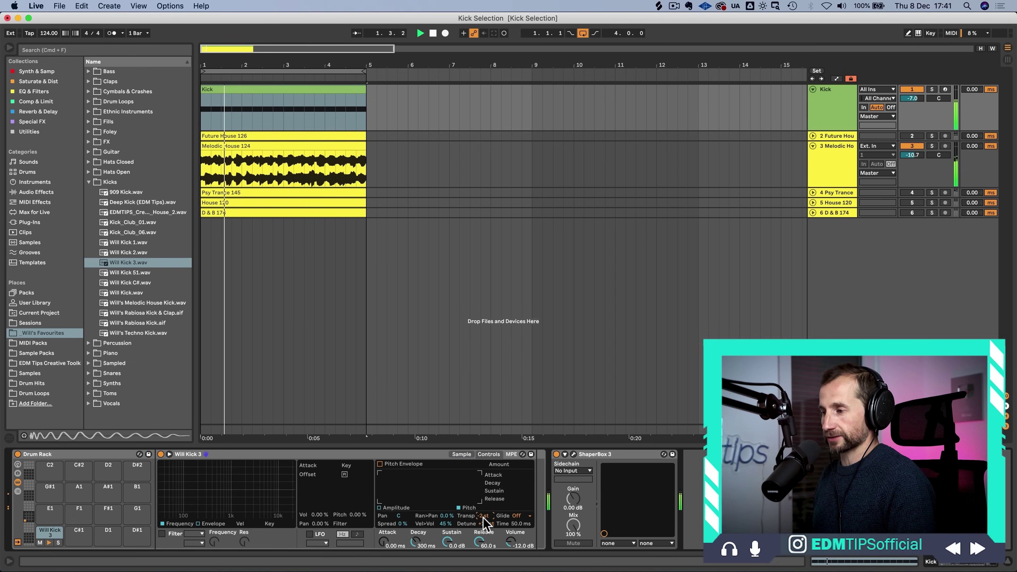
type("0")
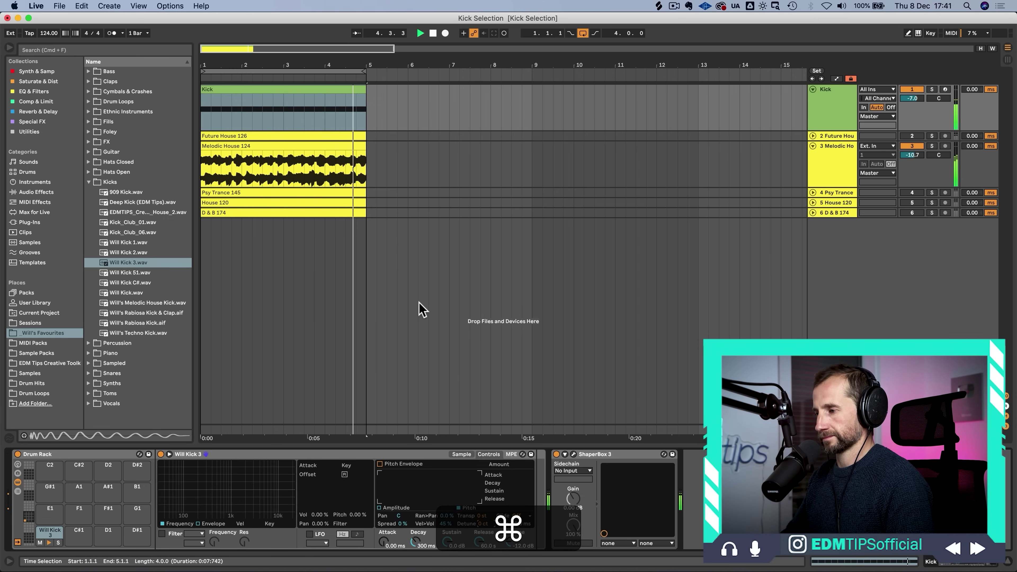
key("super+z")
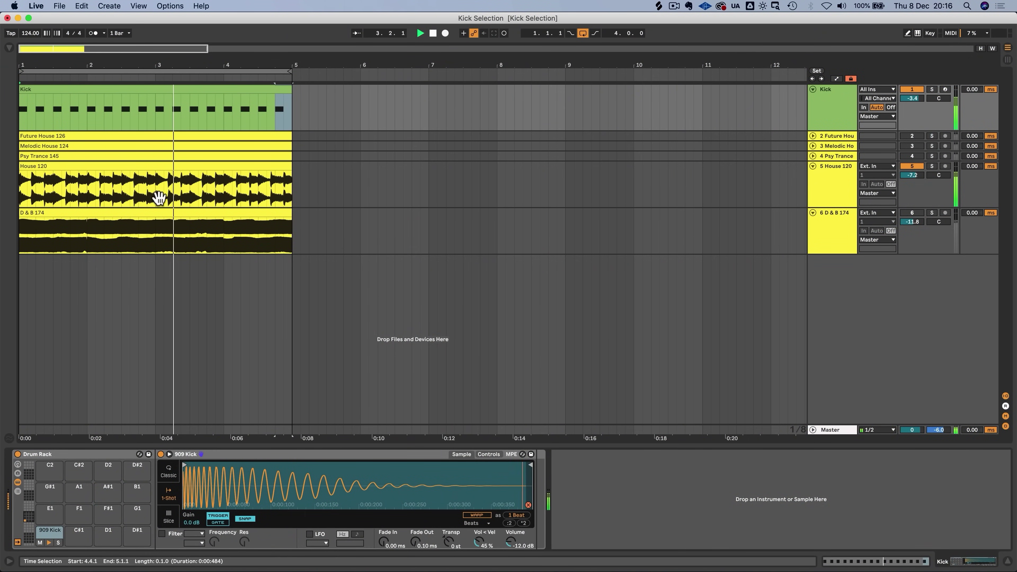
Step: During playback of the House 120 loop, transpose the 909 Kick up to +48 st, back to +42 st, and down in octaves to -6 st
left_click_drag(122, 64, 189, 82)
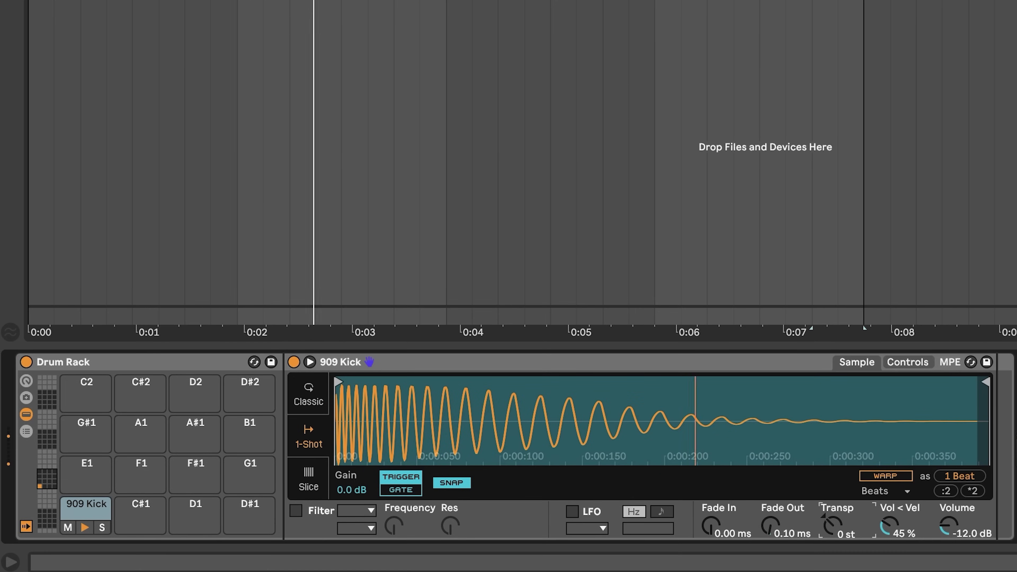
left_click_drag(833, 526, 833, 447)
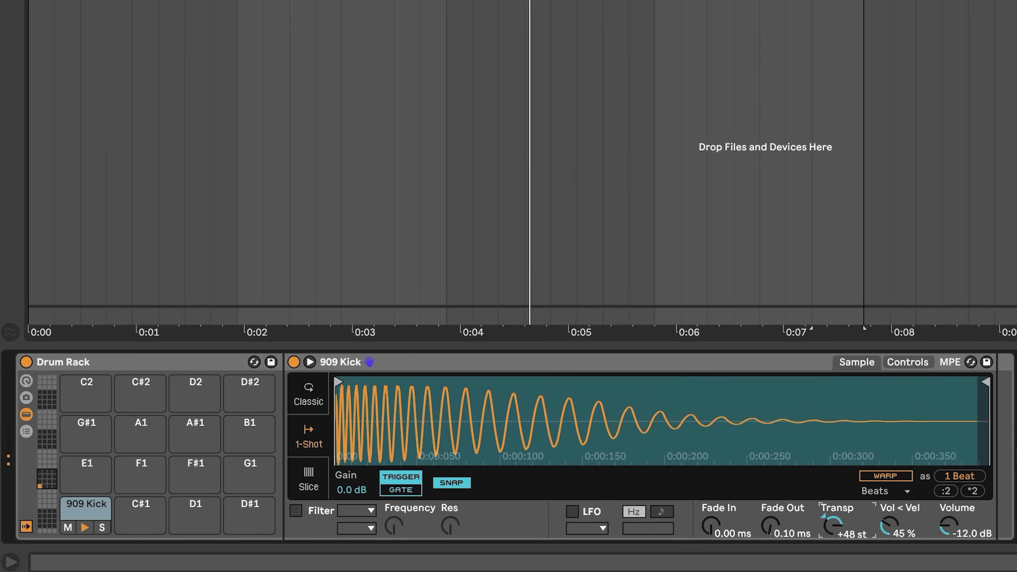
left_click_drag(833, 523, 833, 516)
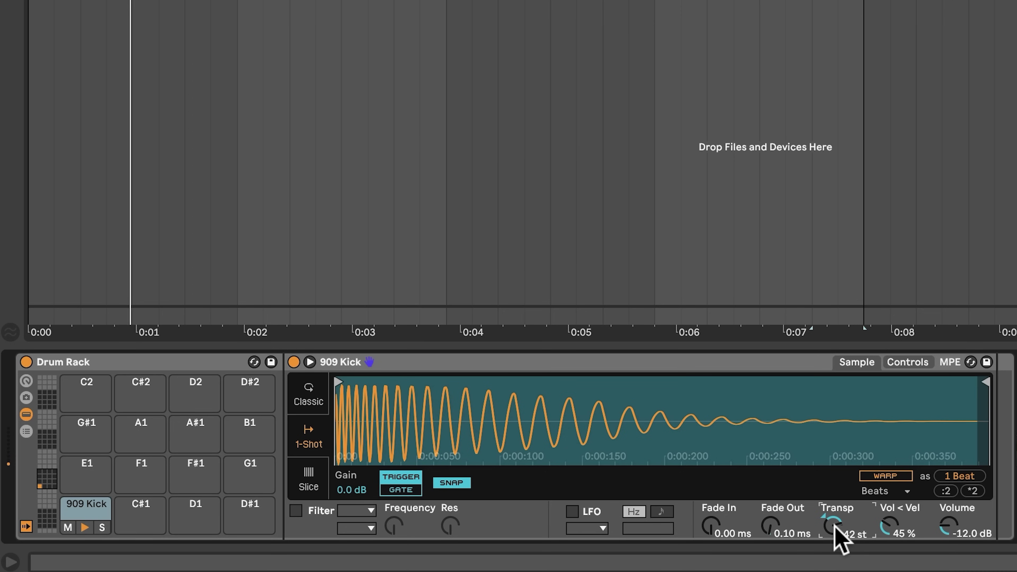
key("shift+Down")
key("shift+Down")
key("shift+Down")
key("shift+Down")
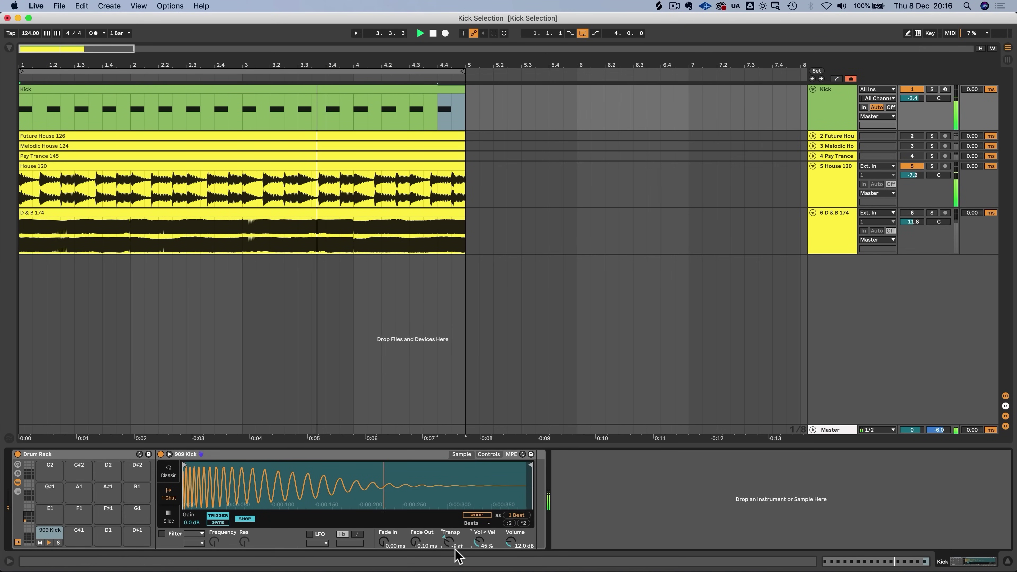
Step: Compare the 909 Kick at 0 st with the -6 st tuning by resetting the transposition and restoring it, and stop playback
type("0")
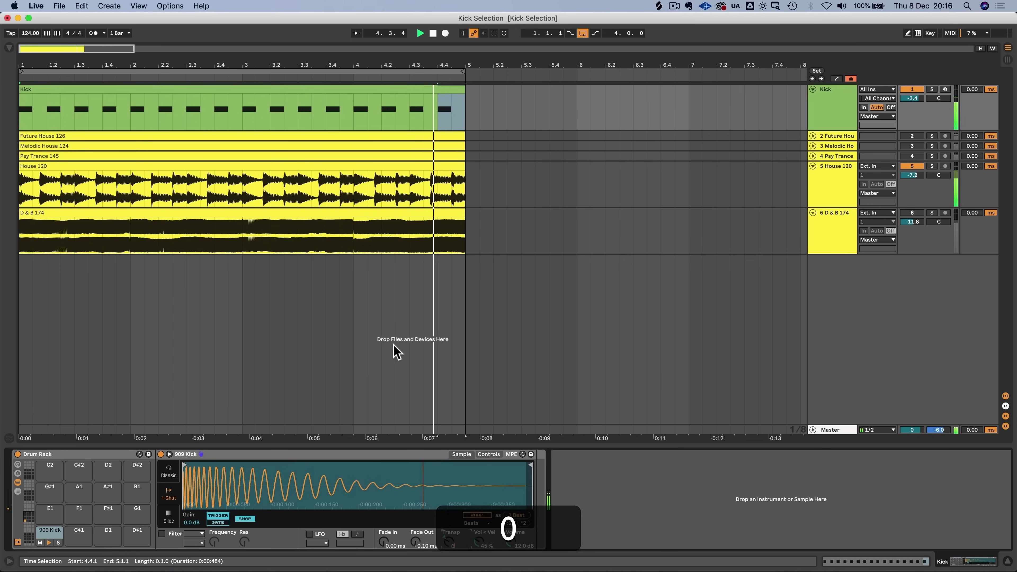
key("Return")
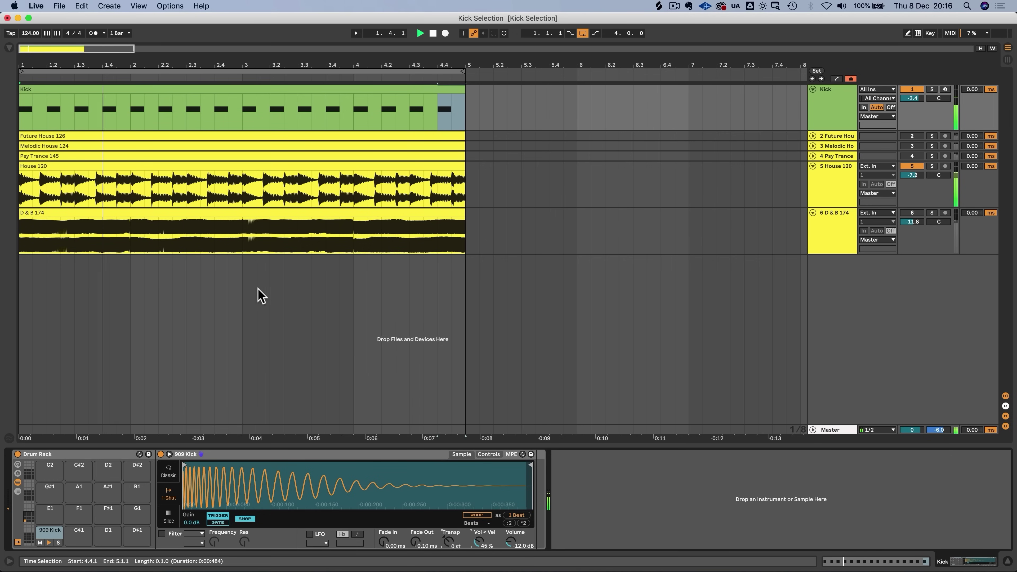
key("shift+super")
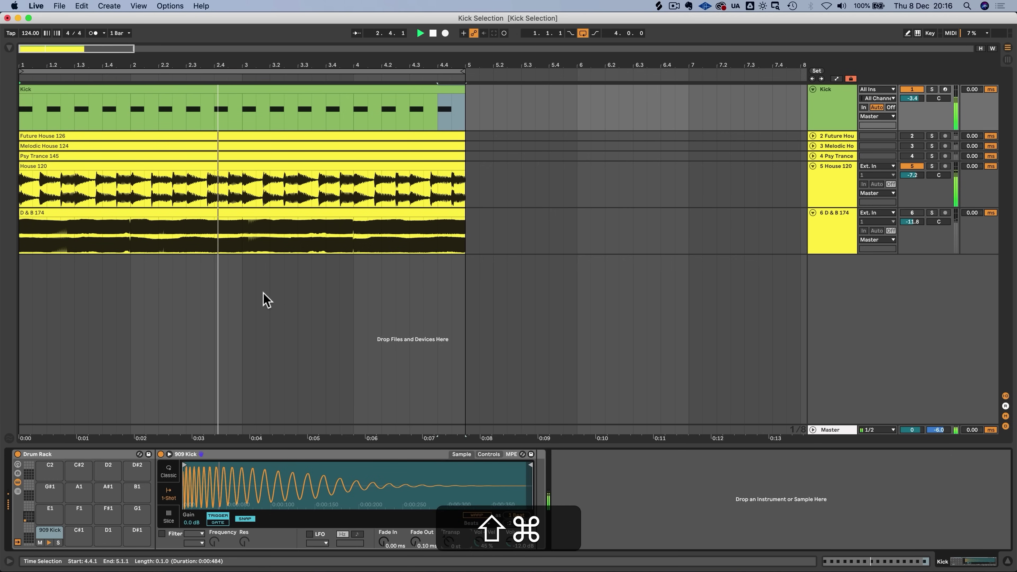
key("shift+super+z")
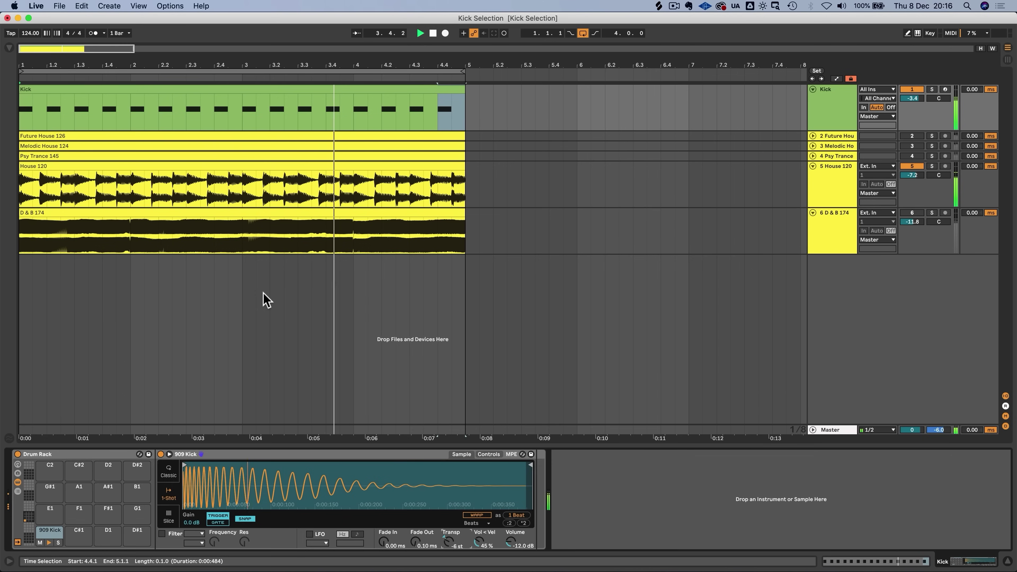
key("space")
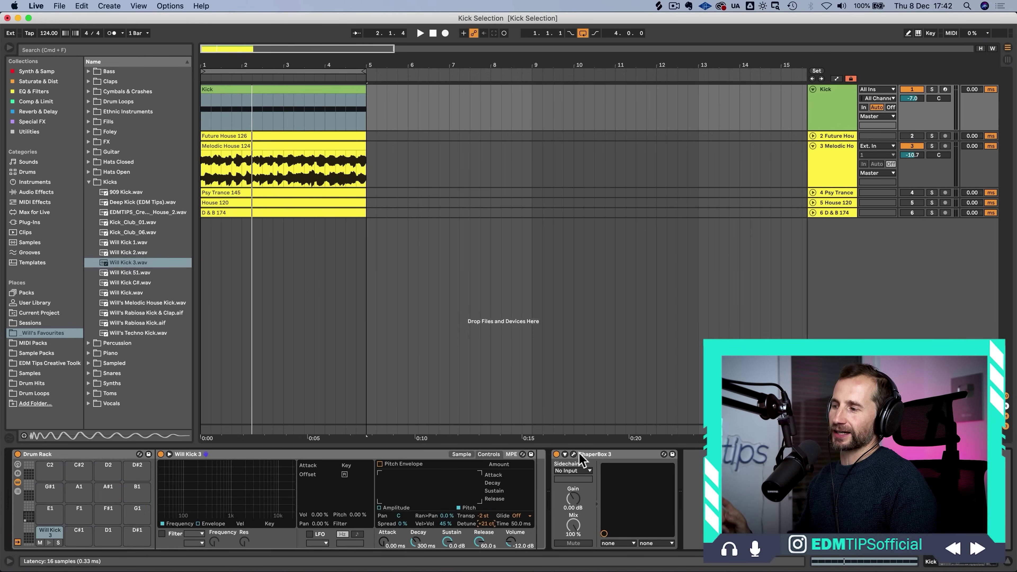
Step: Open ShaperBox 3 on the Kick track and reshape its volume curve to drop steeply to silence at about 202 ms
left_click(573, 454)
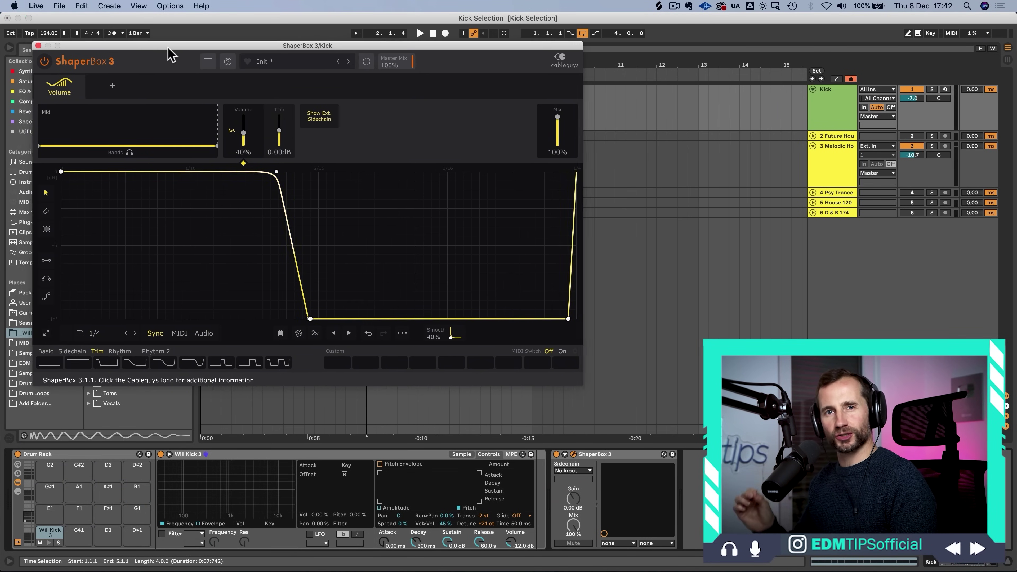
left_click_drag(166, 50, 500, 126)
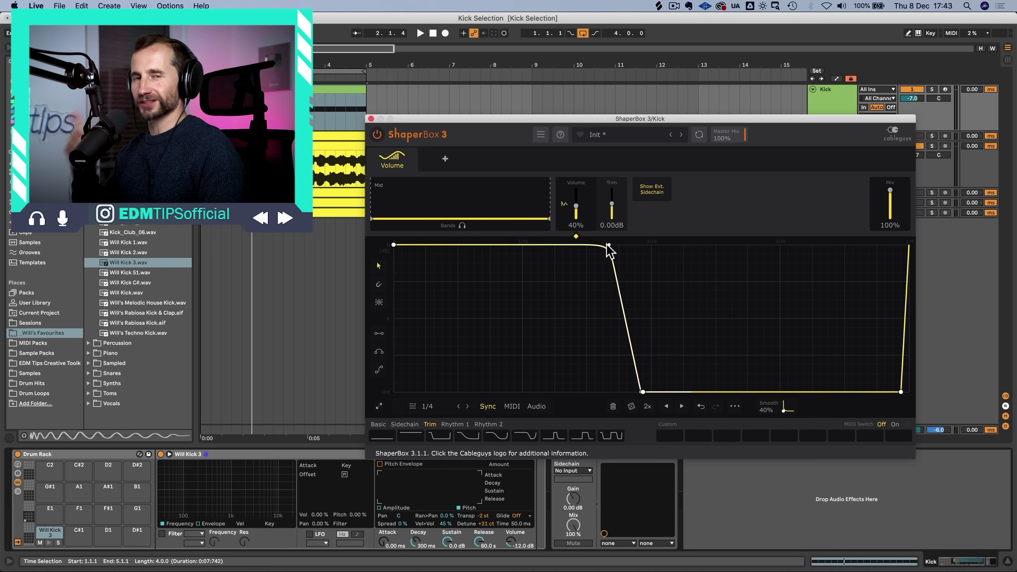
left_click_drag(577, 245, 633, 392)
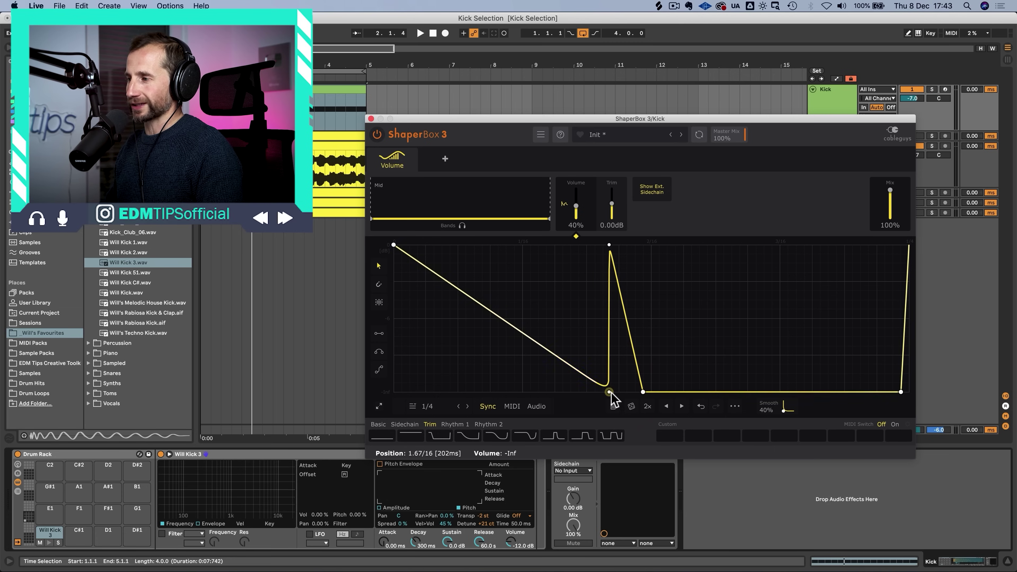
left_click_drag(603, 240, 611, 247)
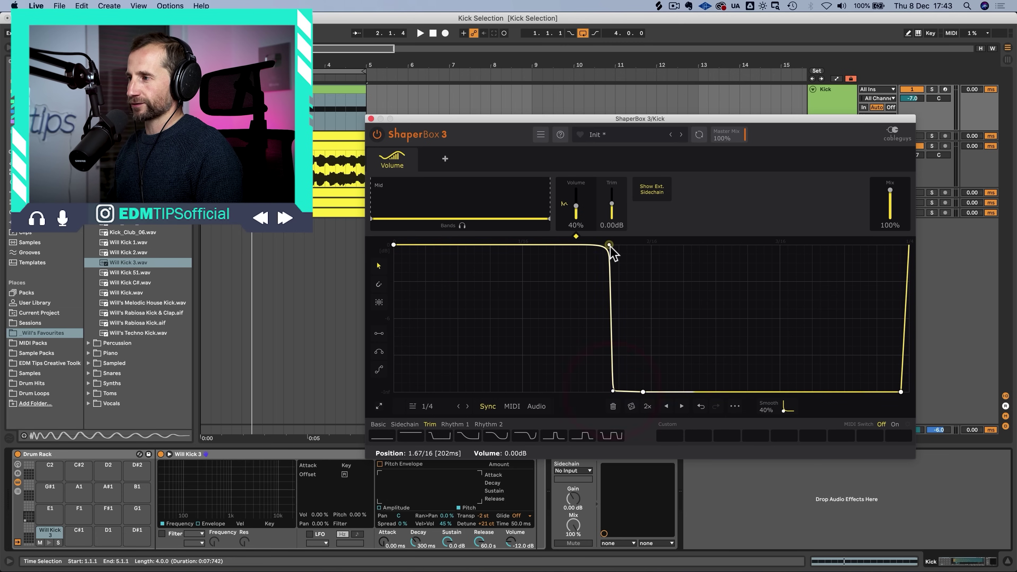
Step: Try a very short kick by pulling the volume curve's drop to silence at about 40 ms, and play the loop
left_click(432, 245)
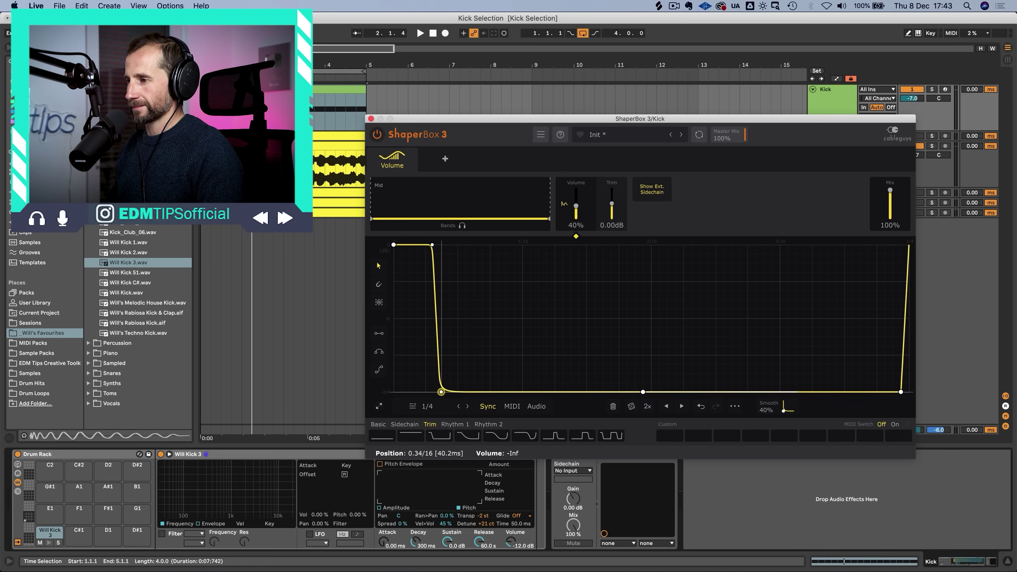
left_click_drag(440, 391, 447, 392)
key("space")
left_click_drag(433, 244, 411, 244)
left_click_drag(446, 392, 429, 392)
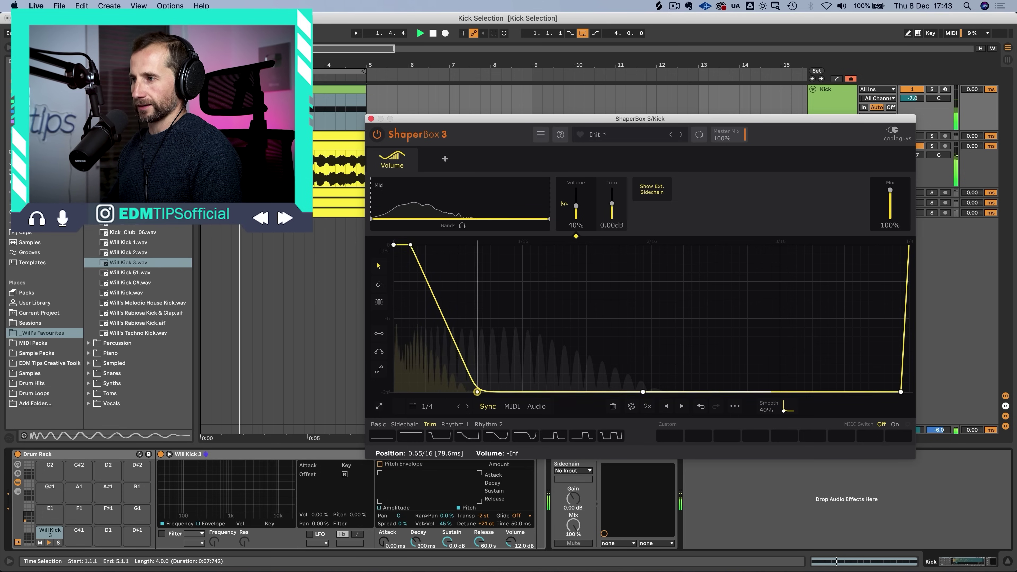
Step: Try a longer kick during playback, holding full volume further and dropping steeply to silence at about 120 ms
left_click_drag(440, 245, 457, 244)
left_click_drag(477, 392, 521, 392)
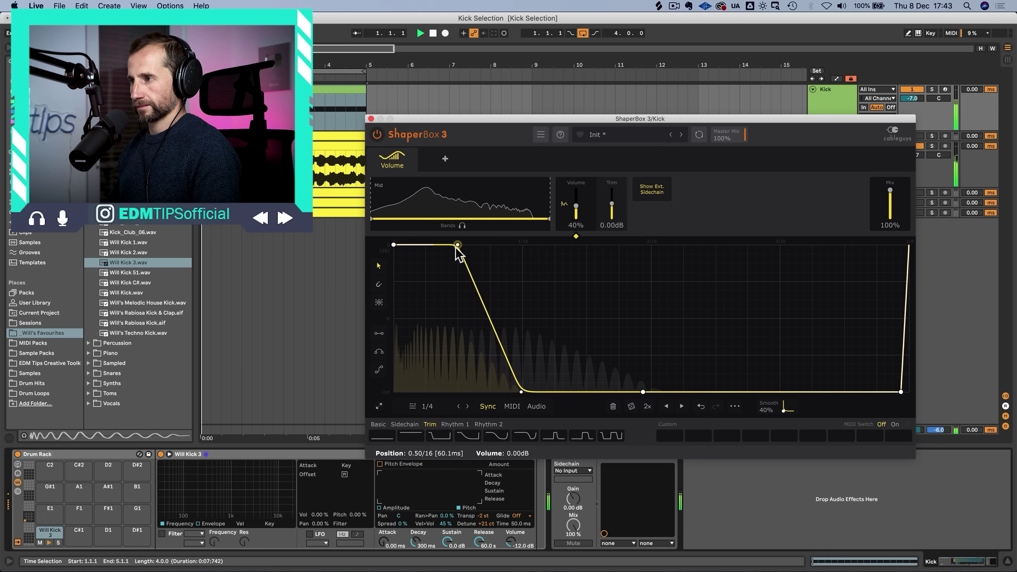
left_click_drag(457, 244, 509, 244)
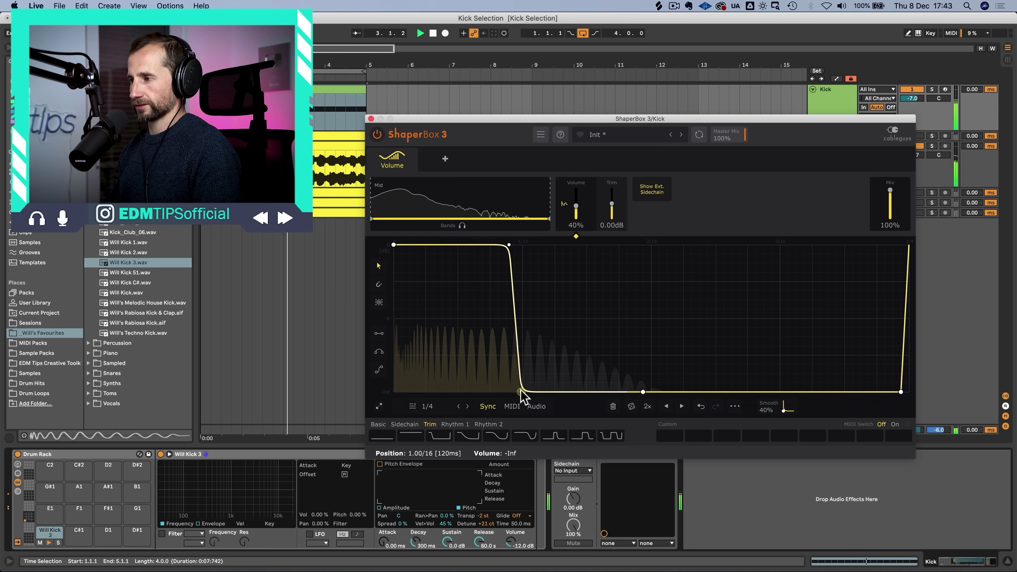
Step: Try a curve reaching silence at about 234 ms, first with an inward-bent fade and then with a late, steep drop
left_click_drag(531, 392, 642, 391)
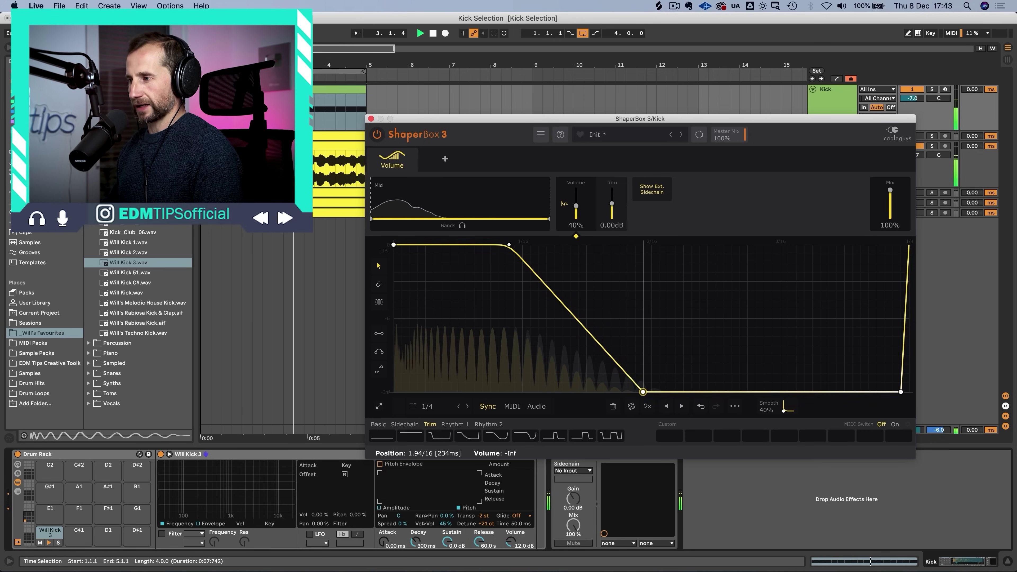
left_click_drag(567, 311, 566, 329)
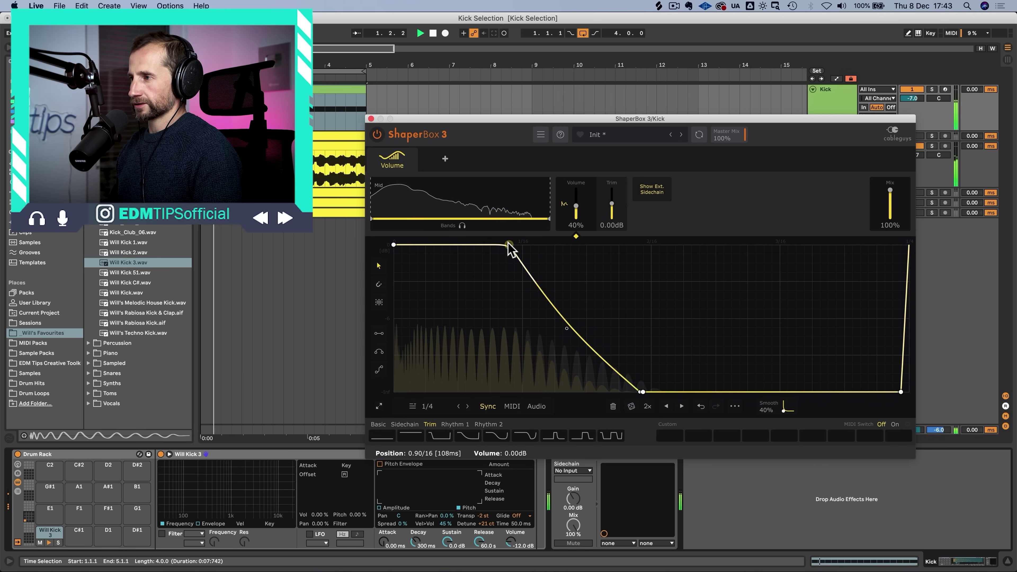
left_click_drag(567, 244, 632, 245)
left_click_drag(567, 328, 562, 244)
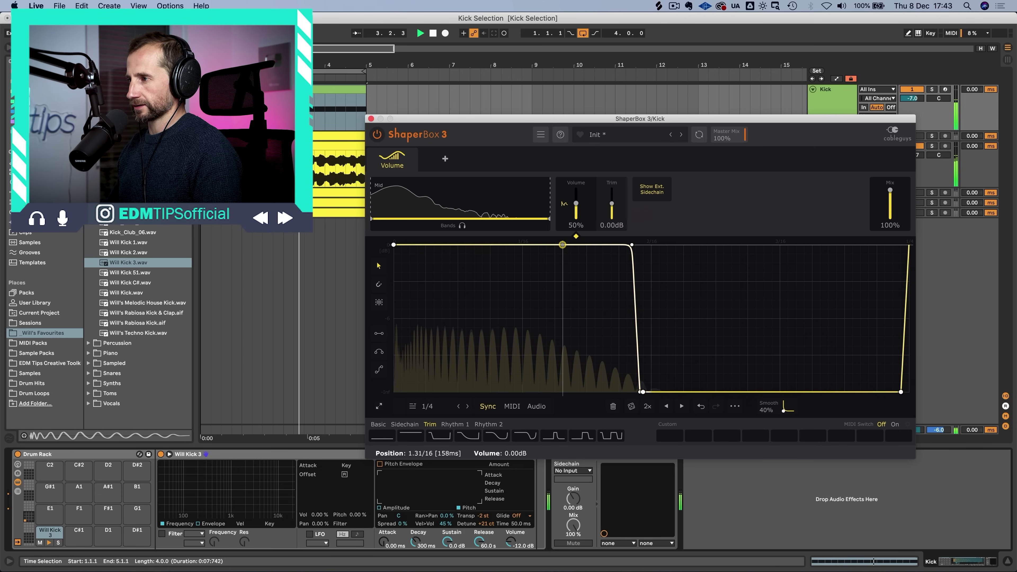
Step: Shape the volume curve into a rounded fade reaching silence at about 191 ms, with its bend near -0.78 dB at 156 ms, and stop playback
left_click_drag(633, 245, 605, 245)
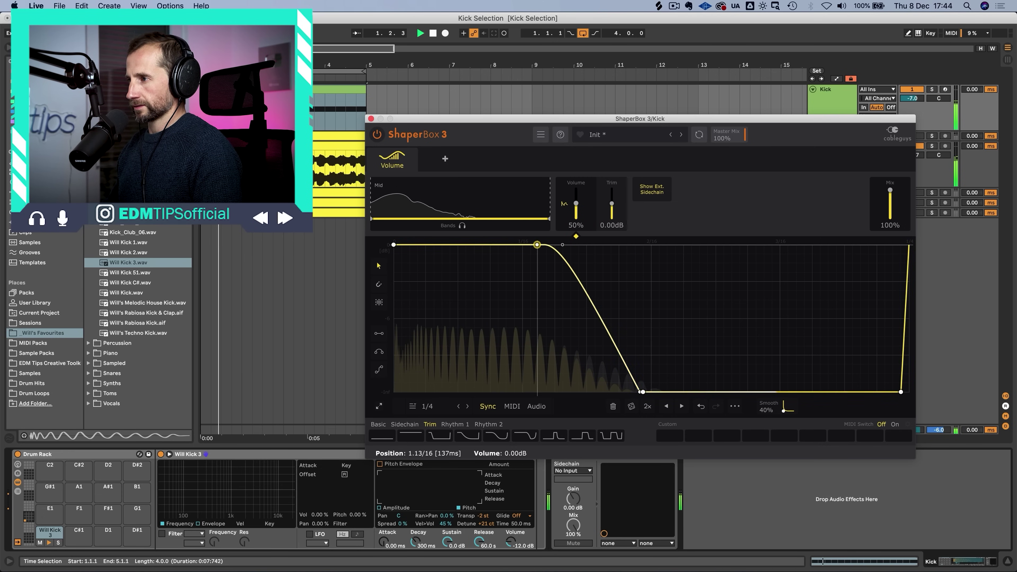
left_click_drag(520, 245, 520, 245)
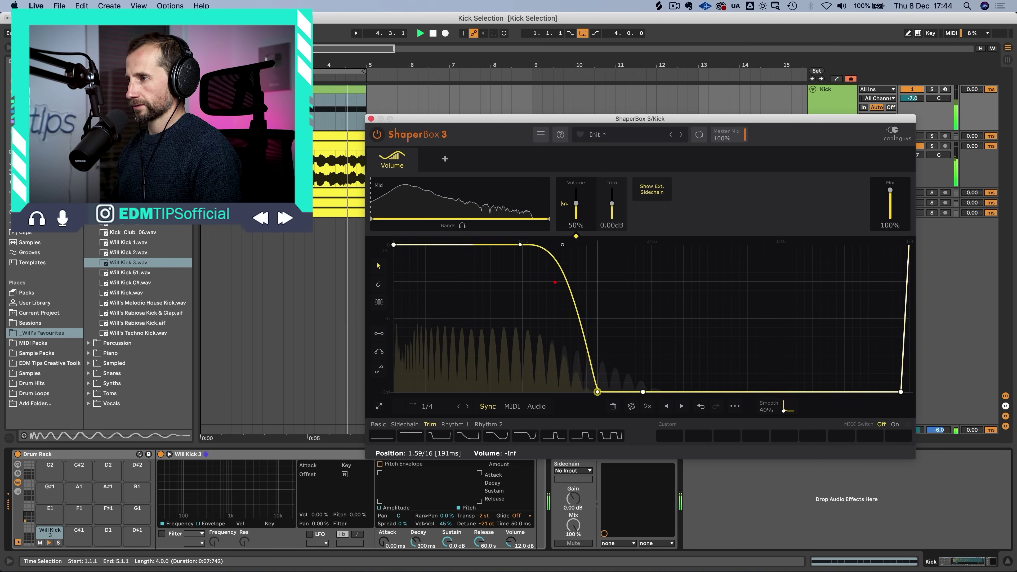
left_click_drag(562, 245, 560, 257)
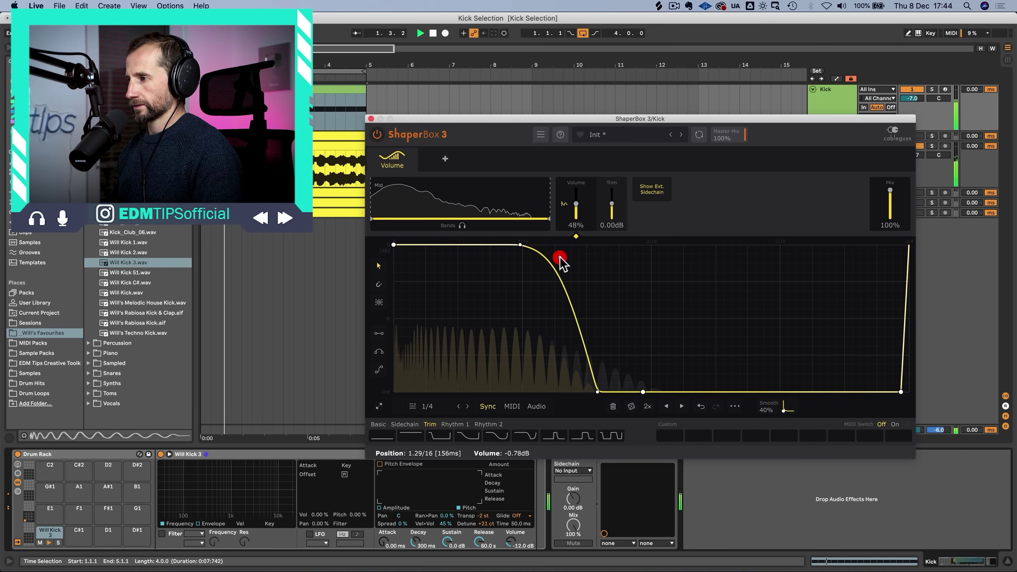
key("space")
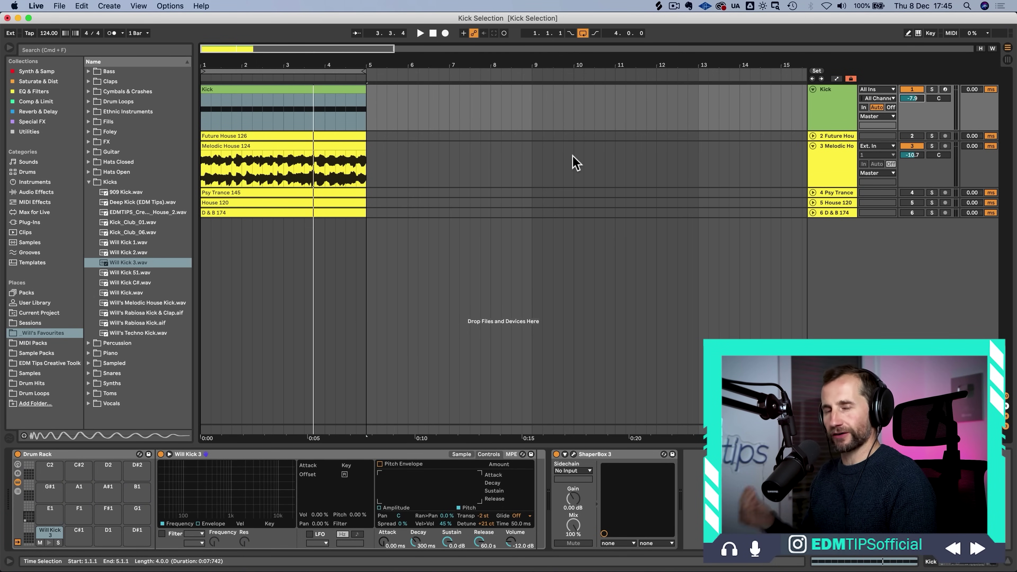
Step: Add EQ Eight after ShaperBox 3 on the Kick track and, during playback, cut band 3 by 11 dB at 375 Hz with a Q of 0.59
left_click(825, 121)
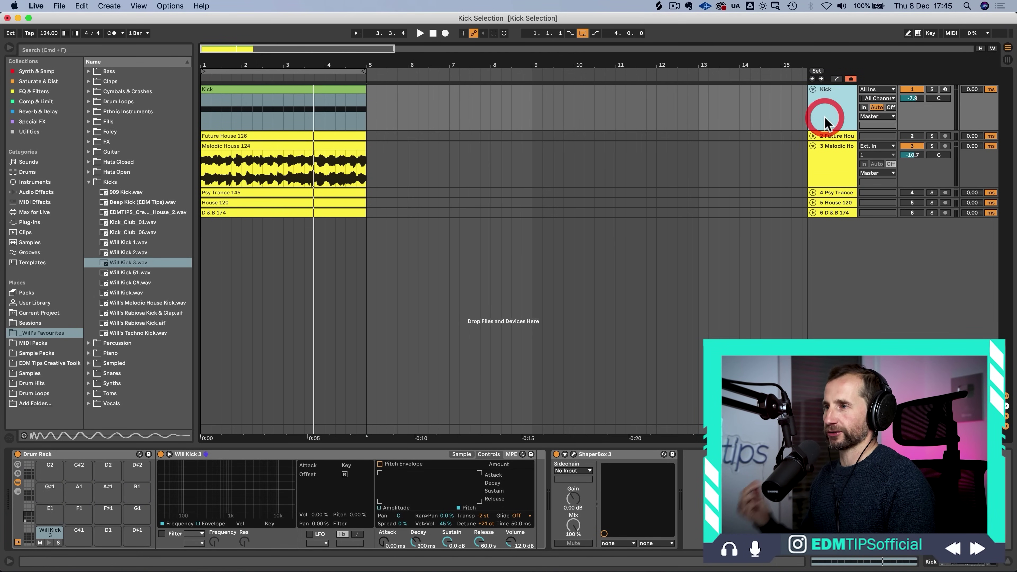
left_click(818, 539)
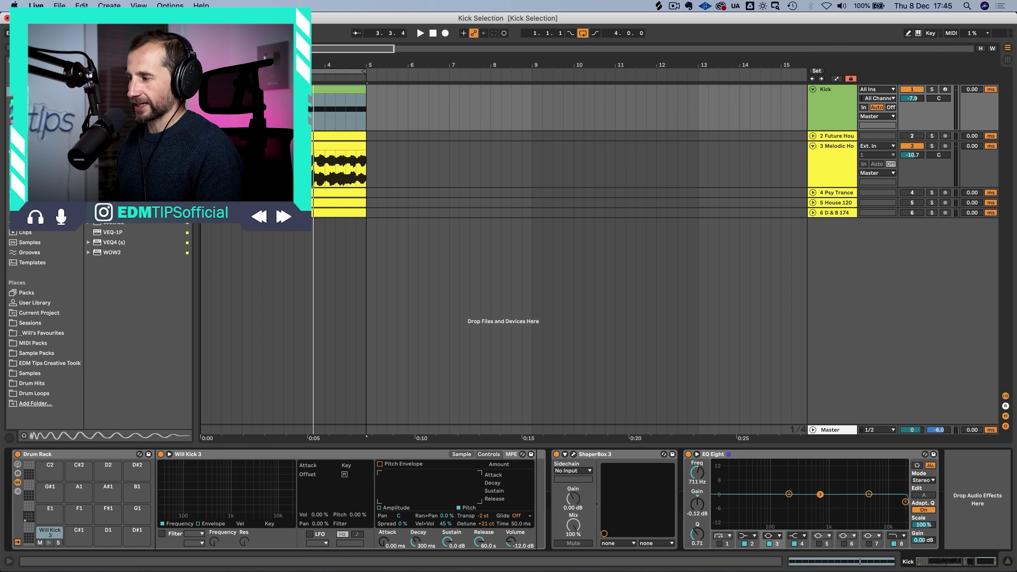
key("space")
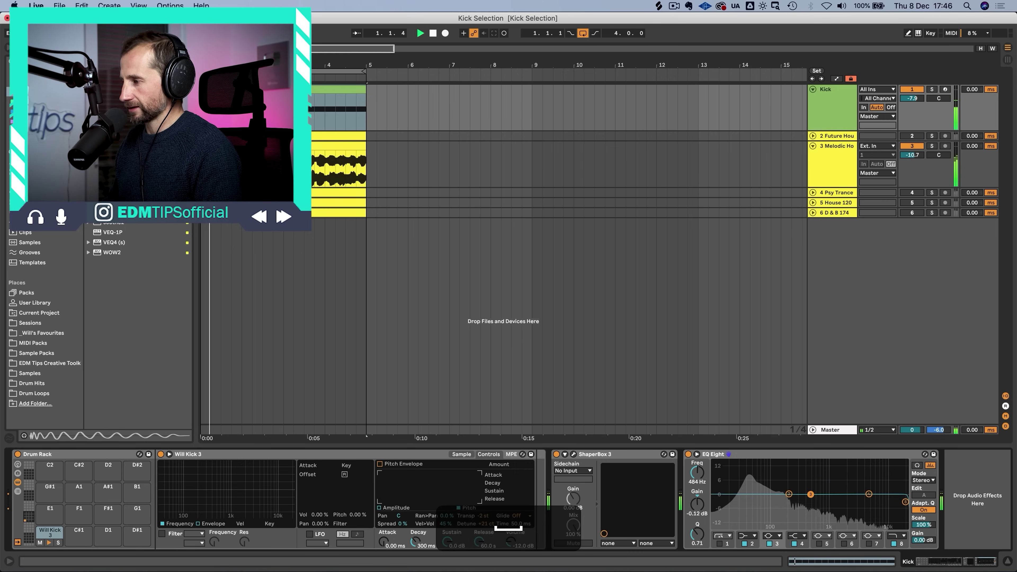
left_click_drag(802, 497, 797, 504)
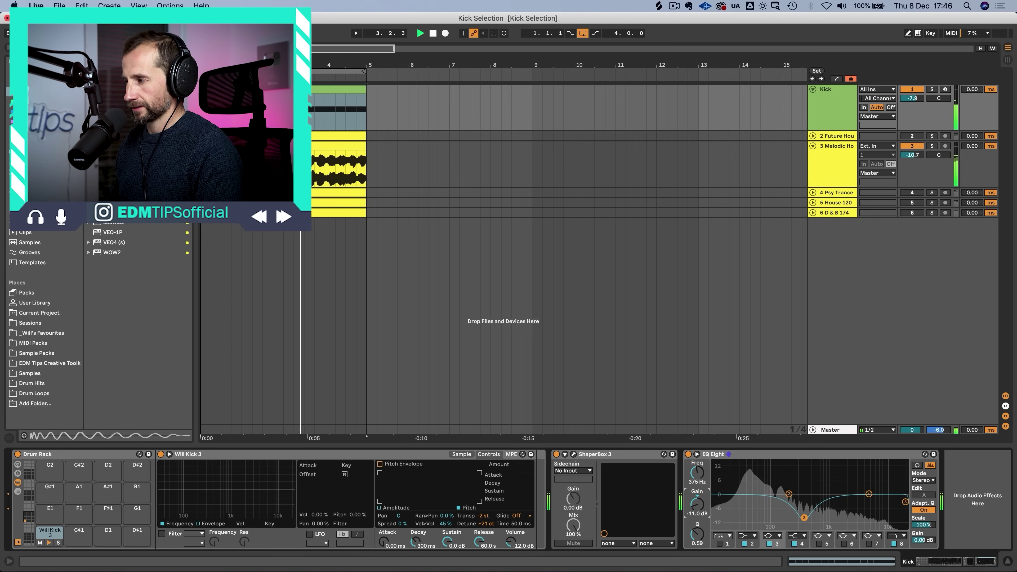
Step: Compare the kick with EQ Eight bypassed and enabled, both with the Melodic House 124 loop and with that loop's track muted
left_click(689, 454)
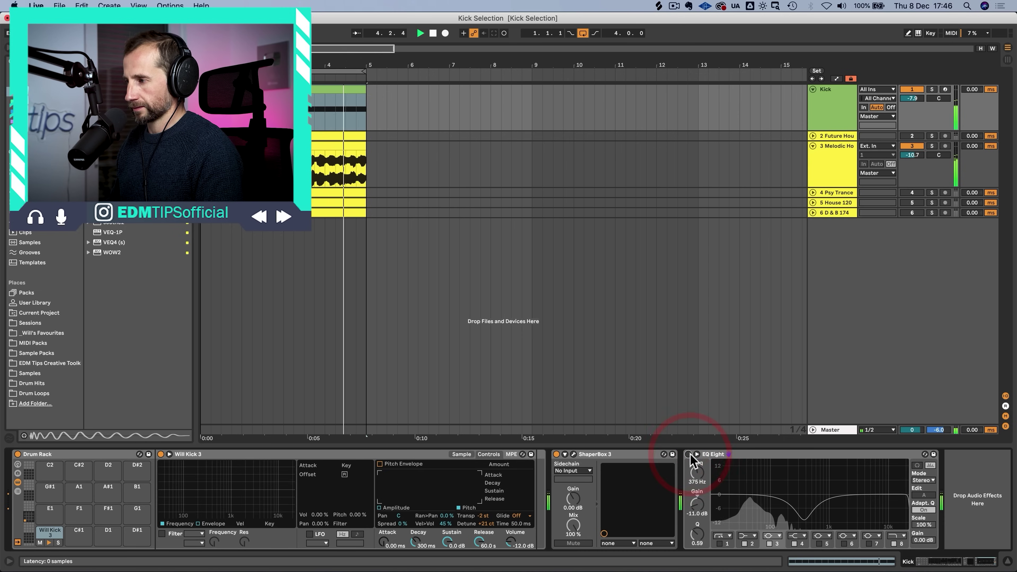
left_click(688, 454)
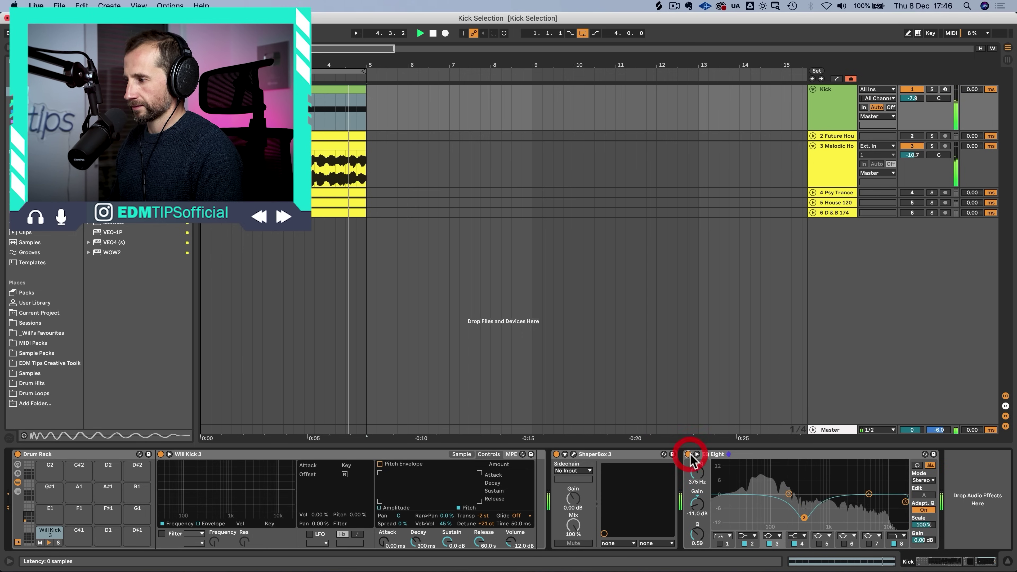
key("space")
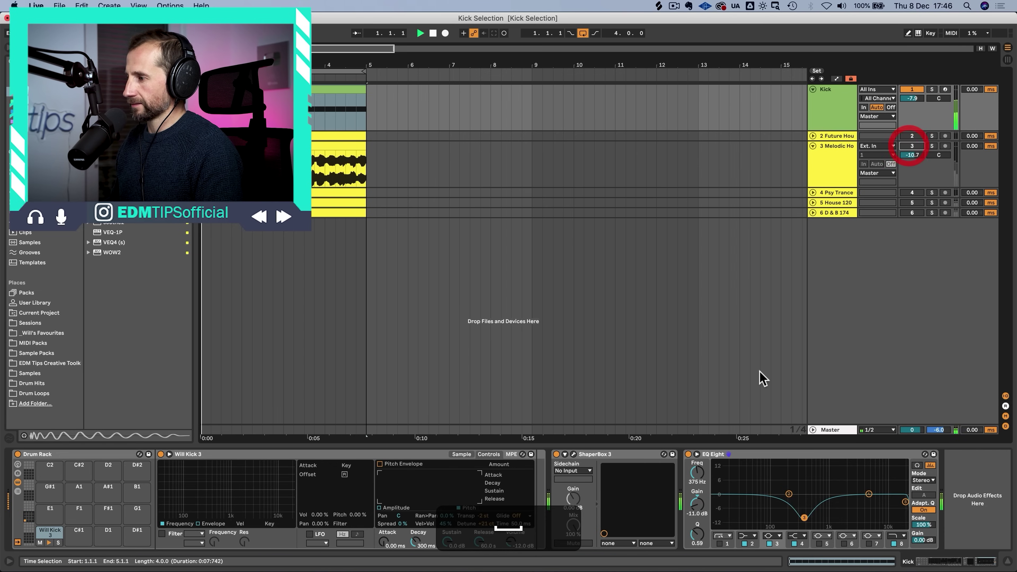
left_click(688, 454)
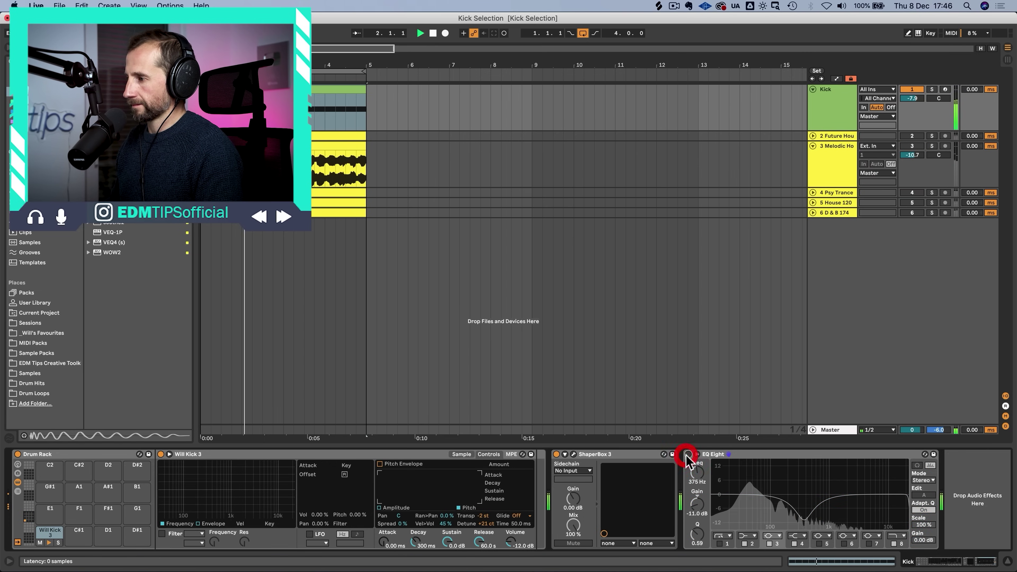
left_click(688, 454)
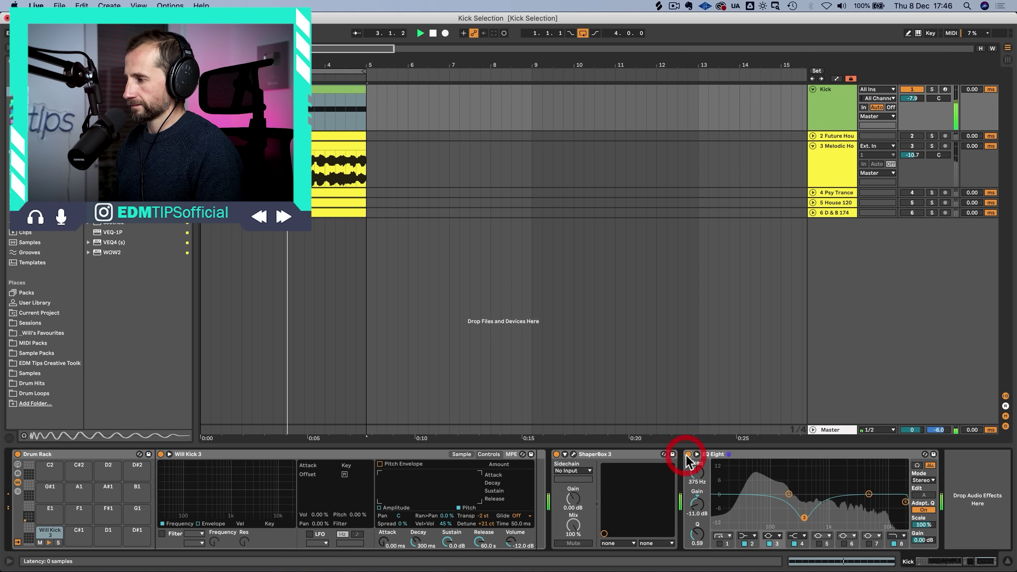